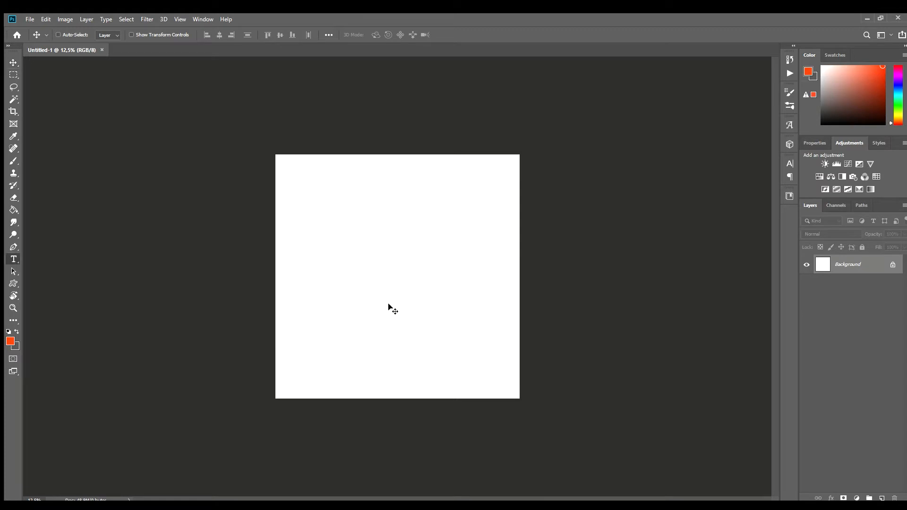
# Start an orange-red, centre-aligned text layer at 451 pt and enter DEAD.
pyautogui.click(10, 341)
pyautogui.press('Return')
pyautogui.moveTo(225, 35); pyautogui.dragTo(429, 38)
pyautogui.write('DEAD')
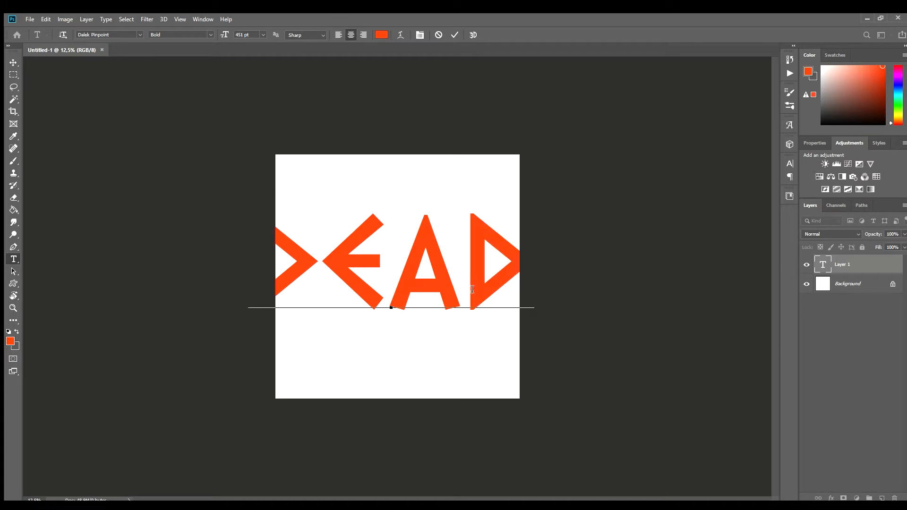
# Set the DEAD text to the Heartless font at 294 pt.
pyautogui.hotkey('ctrl', 'a')
pyautogui.moveTo(224, 35); pyautogui.dragTo(170, 37)
pyautogui.click(140, 35)
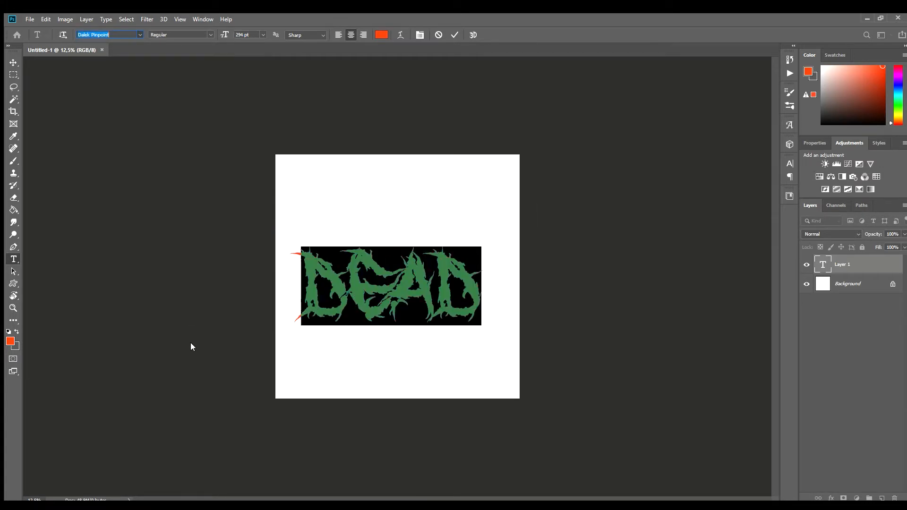
pyautogui.click(202, 373)
pyautogui.click(431, 276)
# Try the lettering LUMI and SHI in place of DEAD.
pyautogui.hotkey('ctrl', 'a')
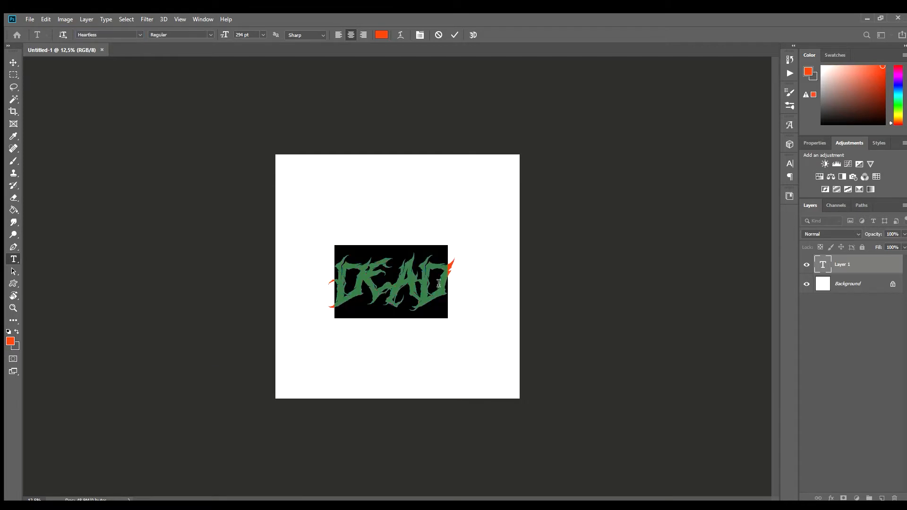
pyautogui.write('LUMINANCE')
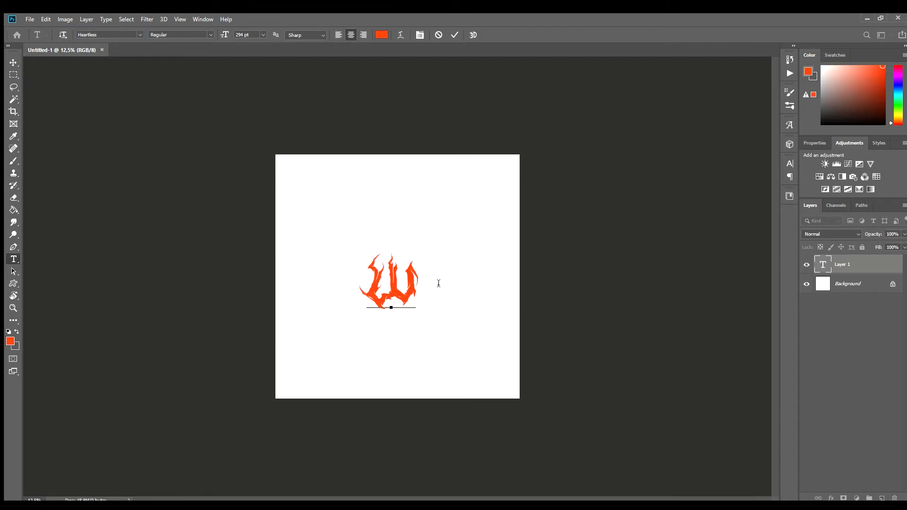
pyautogui.press('BackSpace')
pyautogui.press('BackSpace')
pyautogui.press('BackSpace')
pyautogui.press('BackSpace')
pyautogui.press('BackSpace')
pyautogui.press('BackSpace')
pyautogui.press('BackSpace')
pyautogui.press('BackSpace')
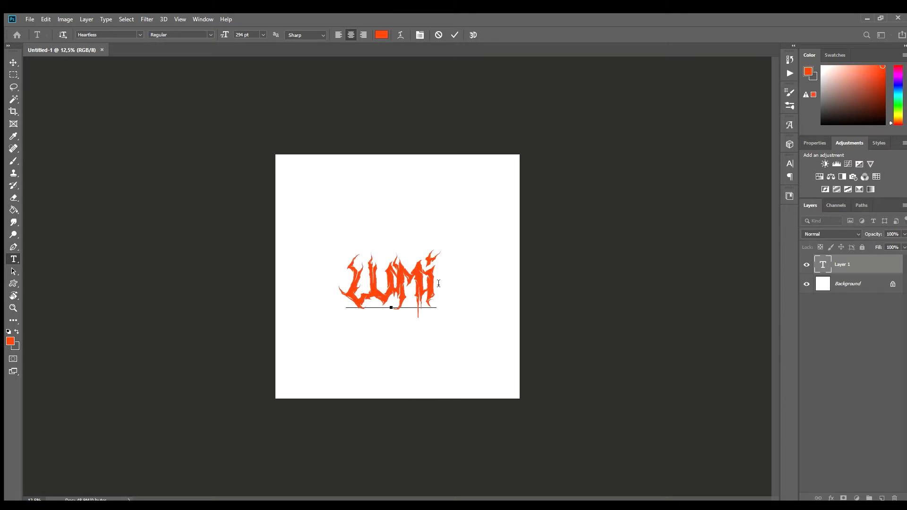
pyautogui.press('BackSpace')
pyautogui.write('SHINING')
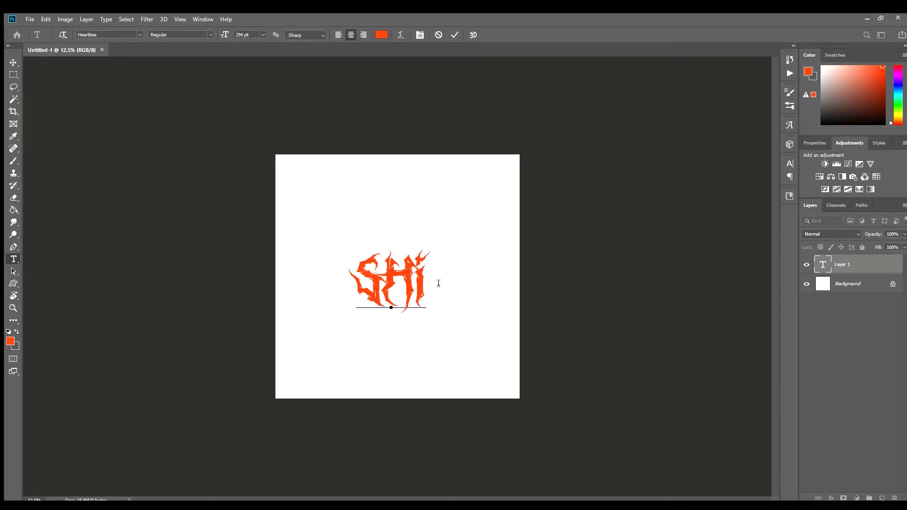
pyautogui.press('BackSpace')
pyautogui.press('BackSpace')
pyautogui.press('BackSpace')
pyautogui.write('E')
pyautogui.press('BackSpace')
pyautogui.press('BackSpace')
pyautogui.press('BackSpace')
pyautogui.press('BackSpace')
# Complete the word as STRANGER and reduce the text size to 226 pt.
pyautogui.write('TRANGER')
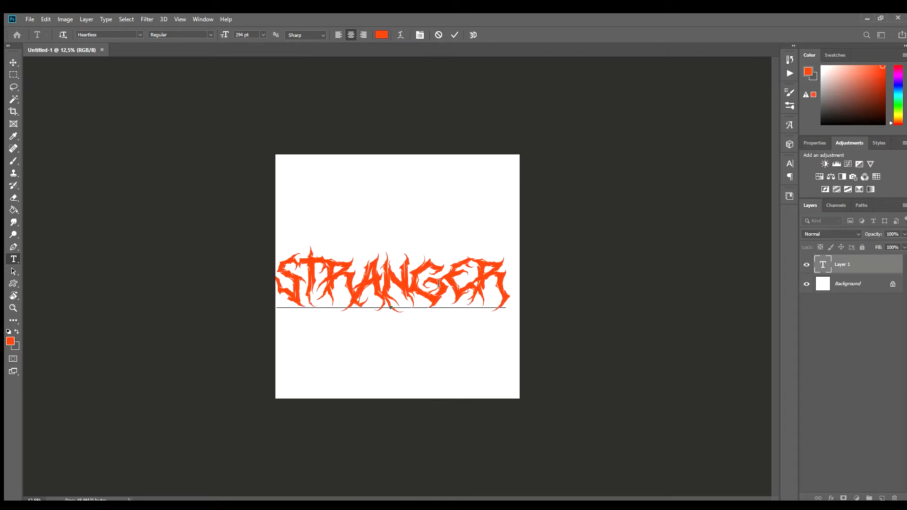
pyautogui.hotkey('ctrl', 'a')
pyautogui.moveTo(224, 35); pyautogui.dragTo(190, 42)
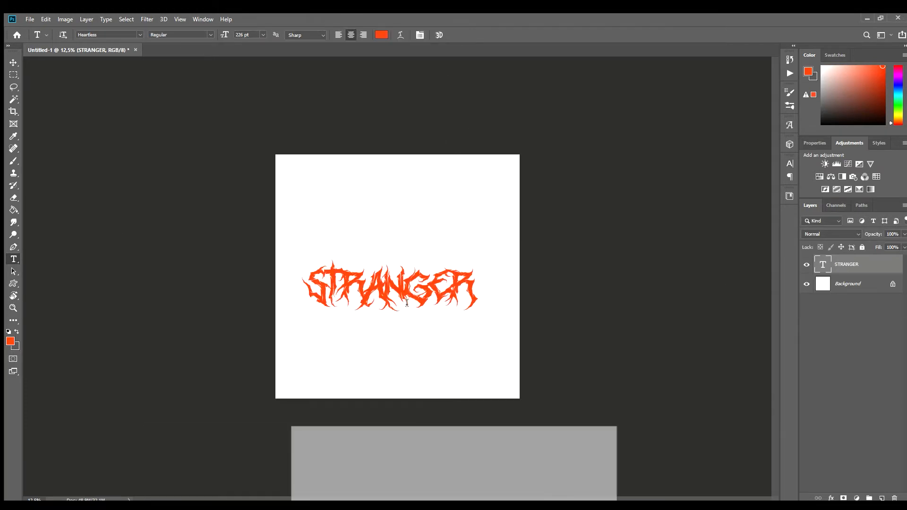
# Enlarge the STRANGER text and place it in the upper part of the canvas.
pyautogui.hotkey('ctrl', 't')
pyautogui.moveTo(436, 288); pyautogui.dragTo(431, 224)
pyautogui.press('Return')
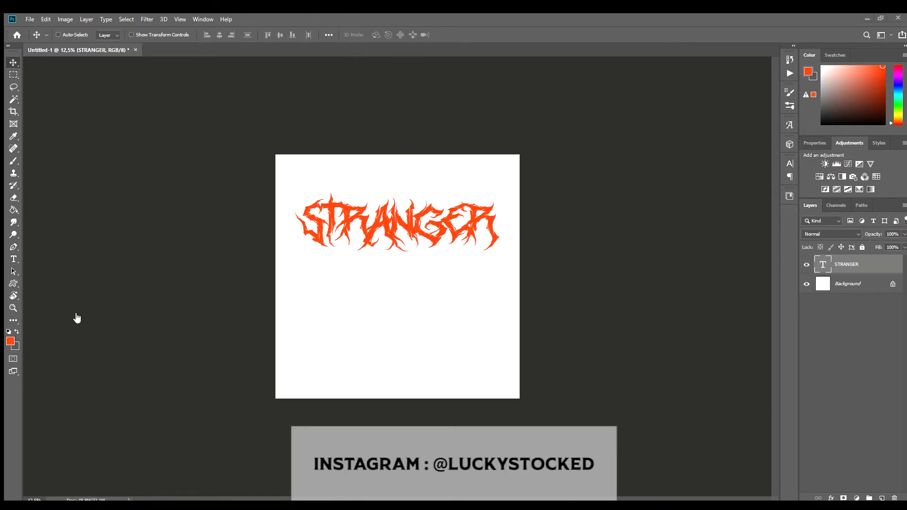
# Delete the dark base below the statue in the Christ image using a rectangular selection.
pyautogui.scroll(3, 441, 259)
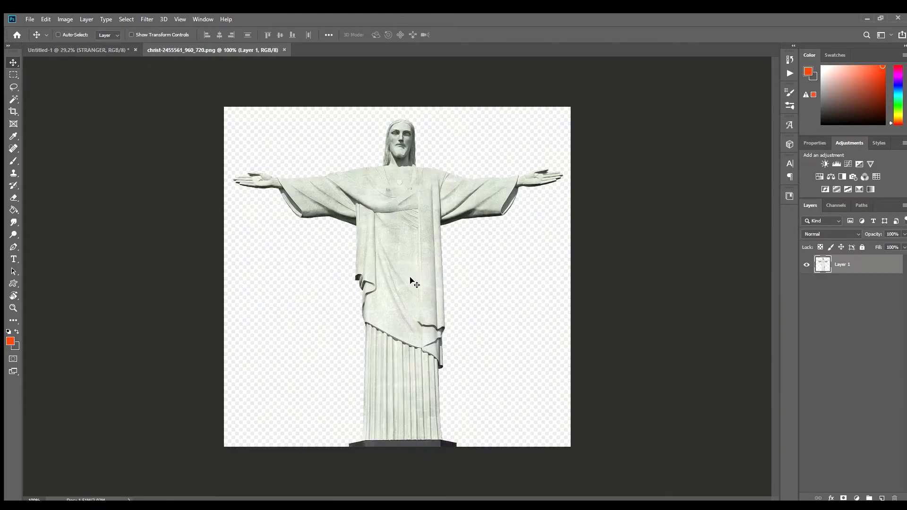
pyautogui.scroll(5, 387, 430)
pyautogui.press('m')
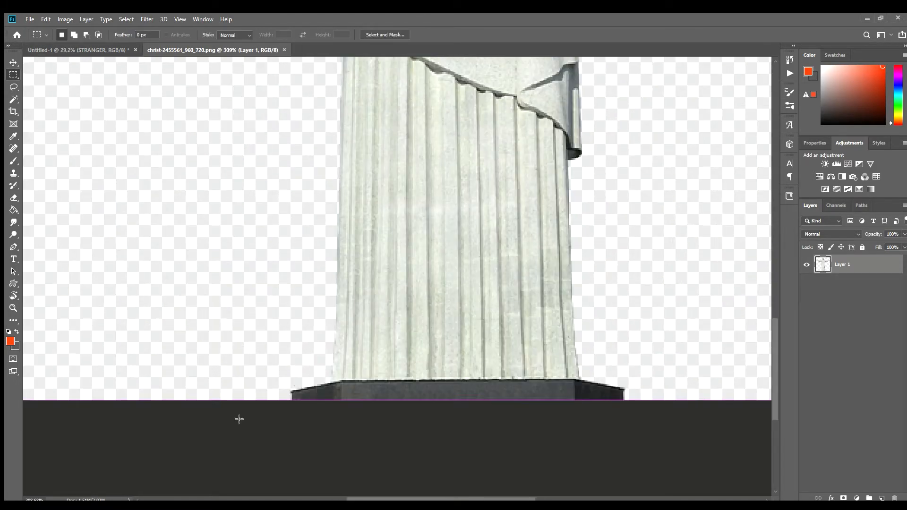
pyautogui.moveTo(702, 377); pyautogui.dragTo(698, 379)
pyautogui.press('Delete')
pyautogui.hotkey('ctrl', 'd')
# Try bringing the statue into the STRANGER document.
pyautogui.press('v')
pyautogui.scroll(-5, 500, 439)
pyautogui.moveTo(401, 302); pyautogui.dragTo(445, 326)
pyautogui.scroll(-6, 445, 330)
pyautogui.scroll(5, 382, 287)
pyautogui.hotkey('ctrl', 'z')
# Return to the statue image and upscale it to a higher resolution.
pyautogui.click(171, 49)
pyautogui.press('h')
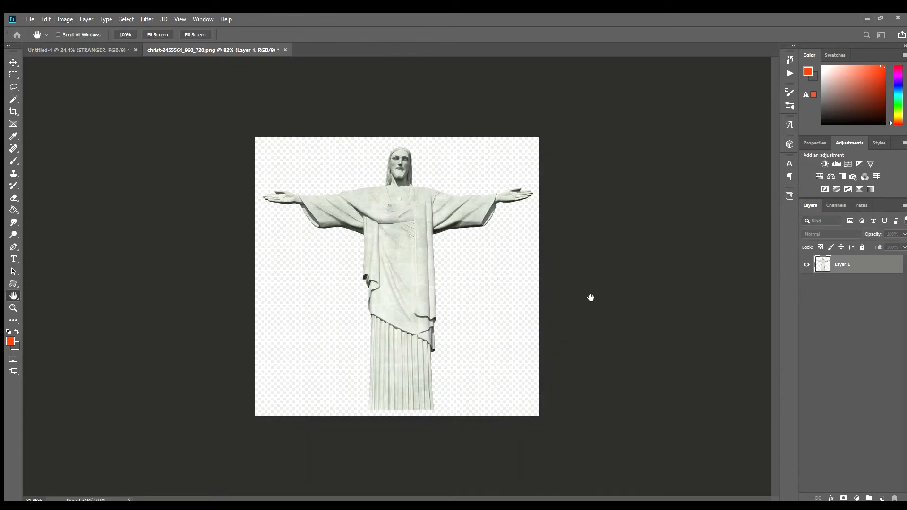
pyautogui.scroll(5, 413, 210)
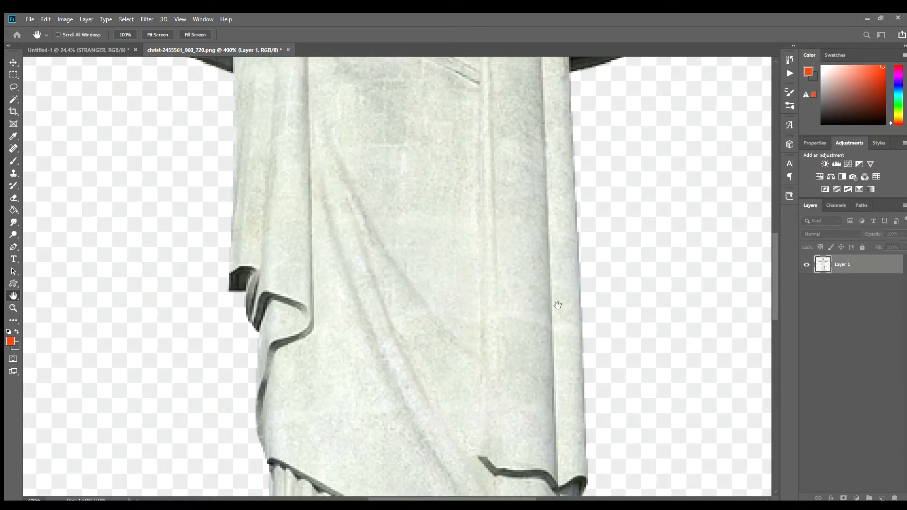
pyautogui.press('v')
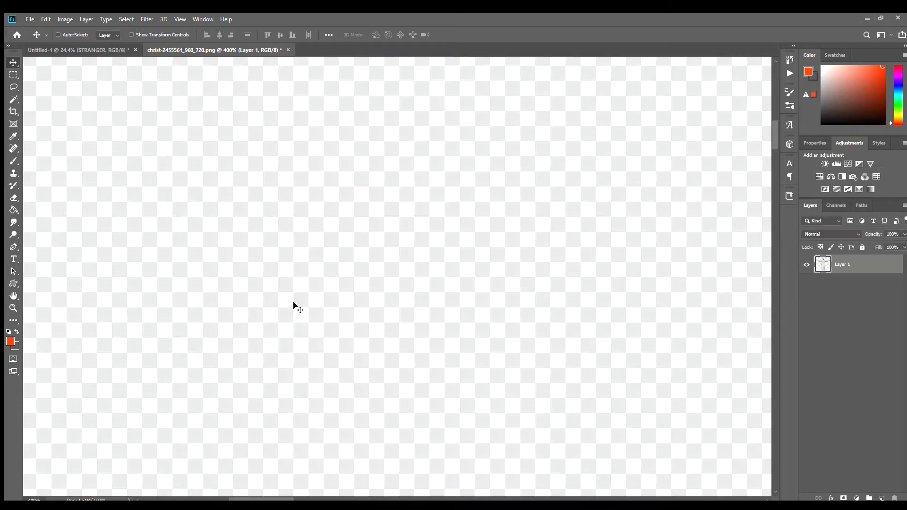
pyautogui.scroll(-6, 334, 311)
pyautogui.scroll(4, 473, 398)
pyautogui.scroll(-8, 474, 398)
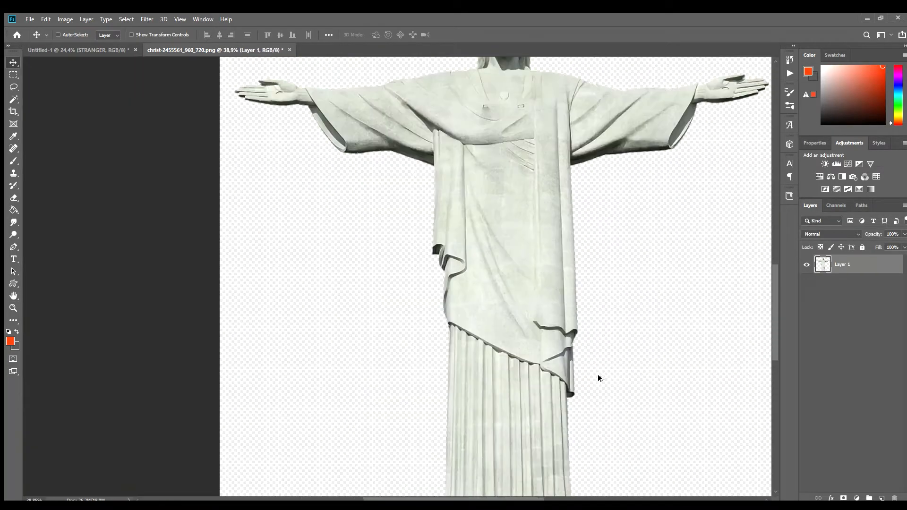
# Copy the statue into the STRANGER document, scaled down with its head overlapping the middle of the lettering.
pyautogui.click(88, 50)
pyautogui.moveTo(87, 56); pyautogui.dragTo(409, 346)
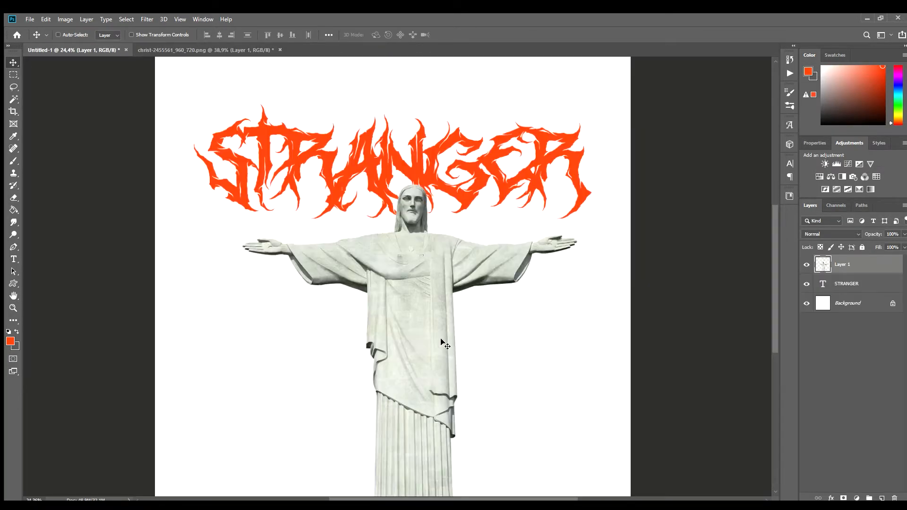
pyautogui.scroll(-1, 442, 342)
pyautogui.hotkey('ctrl', 't')
pyautogui.moveTo(552, 340); pyautogui.dragTo(498, 340)
pyautogui.moveTo(432, 362); pyautogui.dragTo(439, 336)
pyautogui.press('Return')
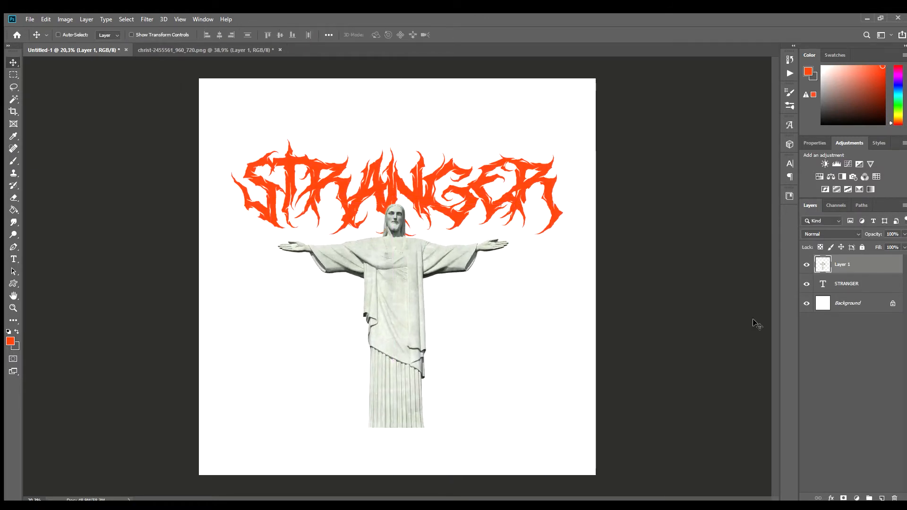
# Add a solid black colour fill layer directly above the Background layer.
pyautogui.click(839, 302)
pyautogui.click(856, 497)
pyautogui.click(835, 330)
pyautogui.click(696, 391)
pyautogui.press('Return')
# Group the STRANGER text layer and merge the group into a single pixel layer.
pyautogui.click(859, 268)
pyautogui.click(861, 281)
pyautogui.hotkey('ctrl', 'g')
pyautogui.hotkey('ctrl', 'e')
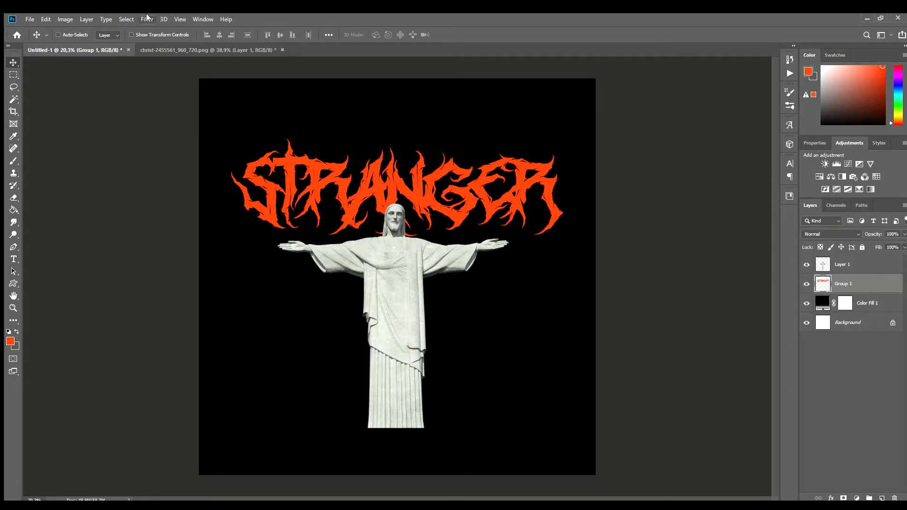
# Warp the STRANGER lettering so its left end stretches both upward and downward.
pyautogui.hotkey('ctrl', 't')
pyautogui.click(427, 34)
pyautogui.moveTo(231, 235); pyautogui.dragTo(250, 328)
pyautogui.moveTo(229, 215); pyautogui.dragTo(226, 247)
pyautogui.moveTo(231, 172); pyautogui.dragTo(217, 198)
pyautogui.moveTo(229, 138); pyautogui.dragTo(262, 92)
# Show the rulers and stretch the right end of the lettering to match, applying the warp.
pyautogui.moveTo(563, 236); pyautogui.dragTo(547, 323)
pyautogui.hotkey('ctrl', 'r')
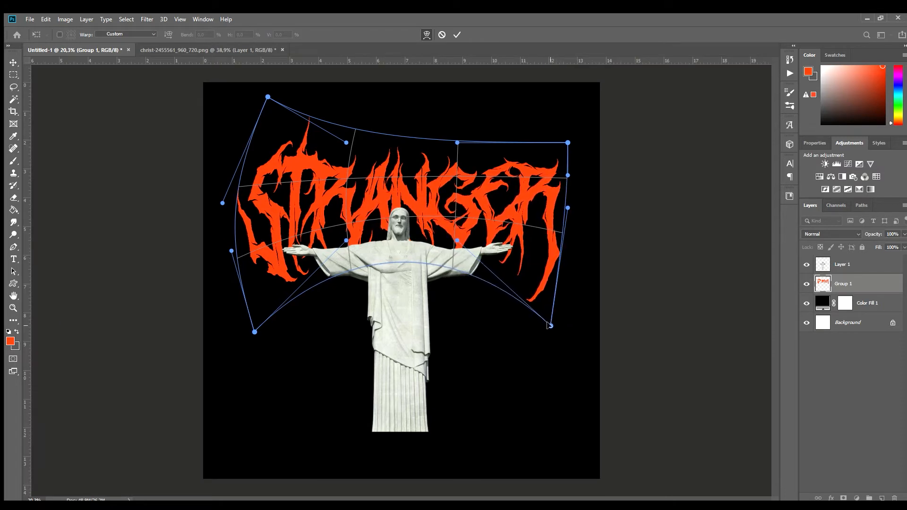
pyautogui.moveTo(254, 332); pyautogui.dragTo(253, 326)
pyautogui.moveTo(567, 208); pyautogui.dragTo(566, 249)
pyautogui.moveTo(568, 143); pyautogui.dragTo(528, 93)
pyautogui.moveTo(527, 125); pyautogui.dragTo(570, 160)
pyautogui.click(457, 34)
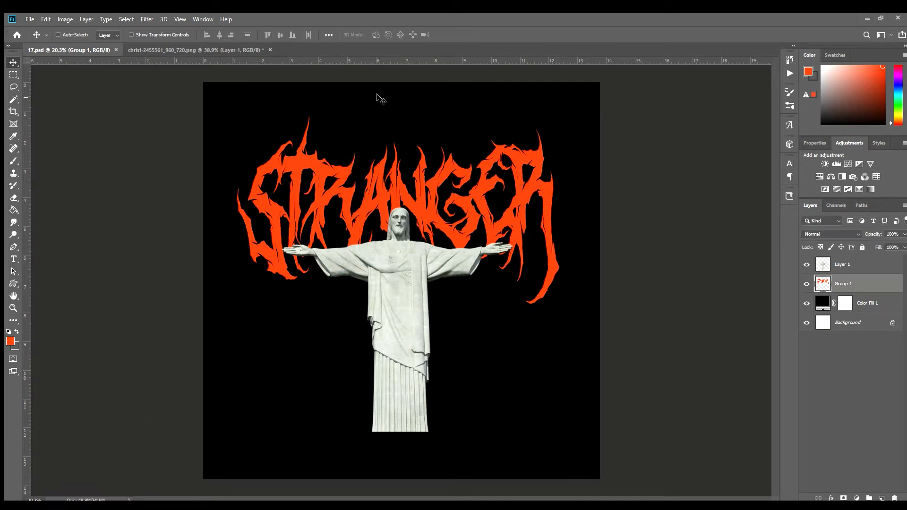
# Warp the lettering again, bulging both sides outward and curving the R's tail inward.
pyautogui.hotkey('ctrl', 't')
pyautogui.click(427, 35)
pyautogui.moveTo(560, 305); pyautogui.dragTo(536, 312)
pyautogui.moveTo(560, 241); pyautogui.dragTo(573, 249)
pyautogui.moveTo(560, 179); pyautogui.dragTo(573, 183)
pyautogui.moveTo(411, 171); pyautogui.dragTo(405, 177)
pyautogui.moveTo(237, 115); pyautogui.dragTo(245, 98)
pyautogui.moveTo(237, 179); pyautogui.dragTo(227, 176)
pyautogui.moveTo(236, 242); pyautogui.dragTo(225, 247)
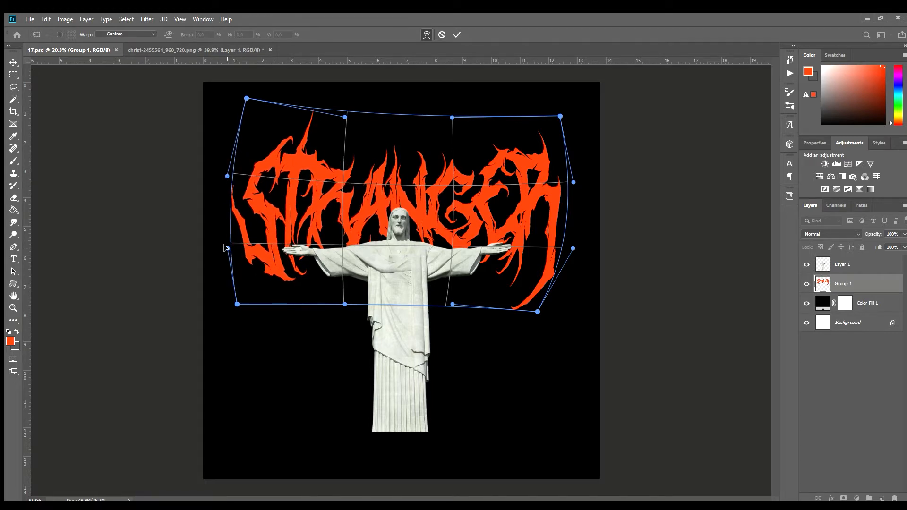
pyautogui.press('Return')
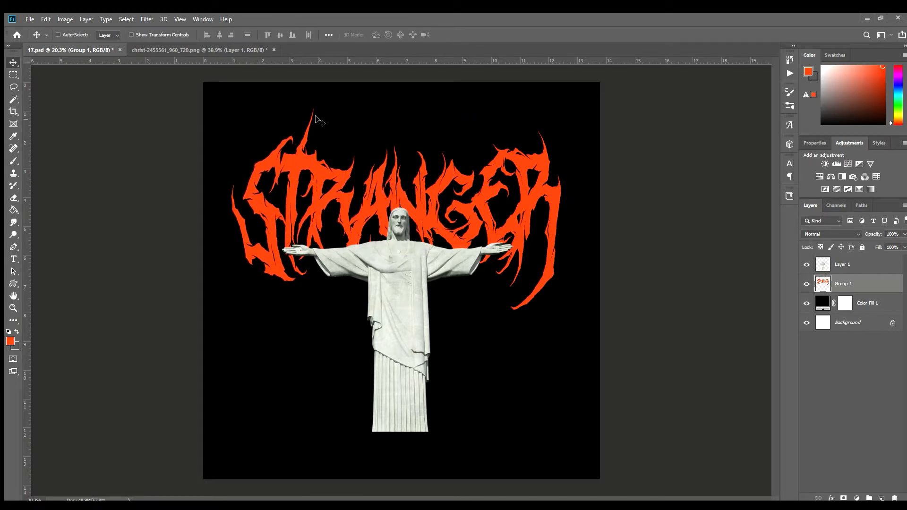
# Erase the tall spike above the T with a smaller eraser brush.
pyautogui.press('e')
pyautogui.scroll(9, 317, 124)
pyautogui.moveTo(336, 185); pyautogui.dragTo(411, 97)
pyautogui.press('[')
pyautogui.press('[')
pyautogui.press('[')
pyautogui.press('[')
pyautogui.press('[')
pyautogui.press('[')
pyautogui.press('[')
pyautogui.press('[')
pyautogui.moveTo(308, 258); pyautogui.dragTo(388, 166)
pyautogui.hotkey('ctrl', 'z')
pyautogui.moveTo(310, 261); pyautogui.dragTo(380, 152)
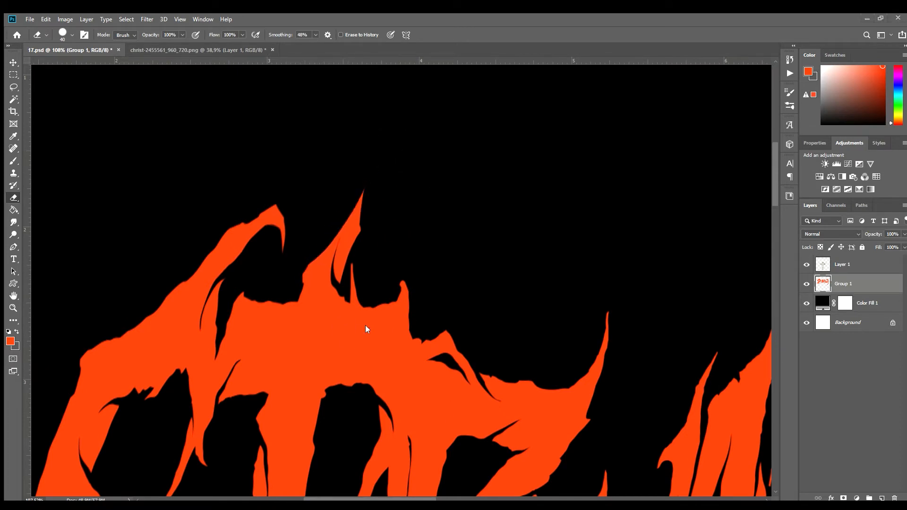
# Copy the R's long lower tail to a new layer and flip it horizontally.
pyautogui.scroll(-10, 416, 189)
pyautogui.scroll(7, 524, 291)
pyautogui.scroll(-4, 601, 291)
pyautogui.scroll(5, 617, 279)
pyautogui.press('l')
pyautogui.moveTo(515, 308); pyautogui.dragTo(709, 147)
pyautogui.hotkey('ctrl', 'j')
pyautogui.hotkey('ctrl', 't')
pyautogui.rightClick(624, 269)
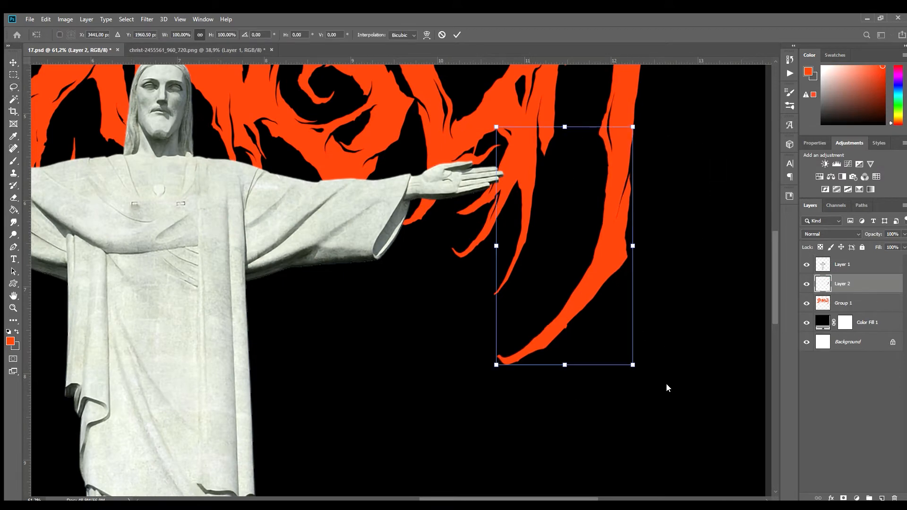
pyautogui.click(667, 385)
pyautogui.press('Return')
# Attach the mirrored tail beneath the S, erasing the excess and merging it into the lettering layer.
pyautogui.press('v')
pyautogui.scroll(-7, 633, 257)
pyautogui.moveTo(524, 251); pyautogui.dragTo(297, 252)
pyautogui.scroll(9, 284, 252)
pyautogui.press('e')
pyautogui.moveTo(203, 229)
pyautogui.mouseDown()
pyautogui.moveTo(205, 172)
pyautogui.moveTo(231, 180)
pyautogui.mouseUp()
pyautogui.scroll(-5, 317, 285)
pyautogui.scroll(-4, 317, 285)
pyautogui.scroll(7, 289, 220)
pyautogui.hotkey('ctrl', 'e')
# Copy the S's outer left spike to a new layer and place it, mirrored, beside the R.
pyautogui.press('l')
pyautogui.moveTo(266, 158)
pyautogui.mouseDown()
pyautogui.moveTo(219, 117)
pyautogui.moveTo(302, 380)
pyautogui.moveTo(265, 189)
pyautogui.mouseUp()
pyautogui.hotkey('ctrl', 'j')
pyautogui.hotkey('ctrl', 't')
pyautogui.press('Return')
pyautogui.press('v')
pyautogui.scroll(-7, 323, 183)
pyautogui.moveTo(284, 244); pyautogui.dragTo(561, 269)
pyautogui.scroll(5, 581, 201)
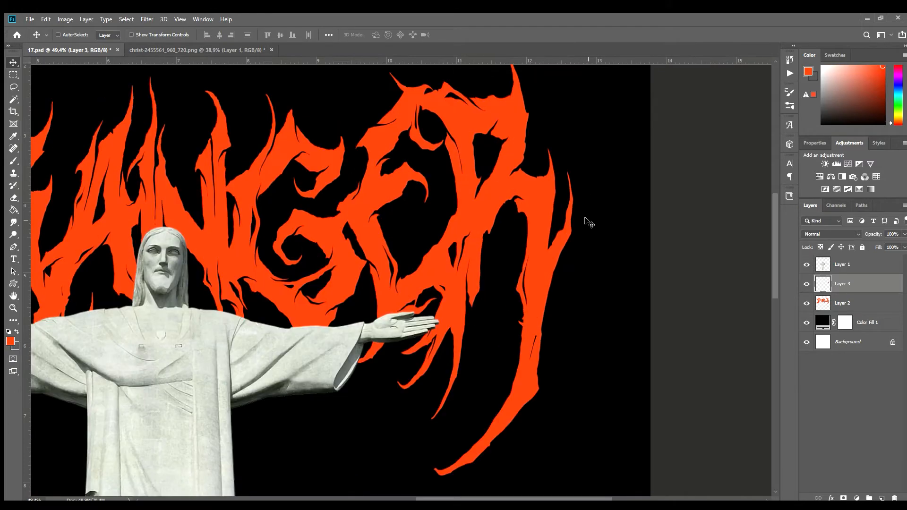
# Merge the mirrored spike layer with the lettering layer.
pyautogui.scroll(-7, 570, 337)
pyautogui.press('e')
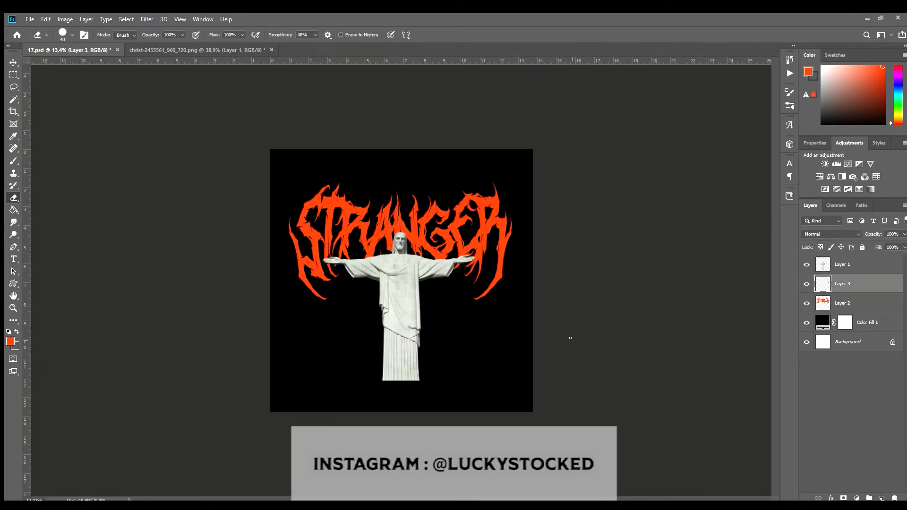
pyautogui.keyDown('ctrl'); pyautogui.click(849, 303); pyautogui.keyUp('ctrl')
pyautogui.hotkey('ctrl', 'e')
pyautogui.scroll(4, 410, 243)
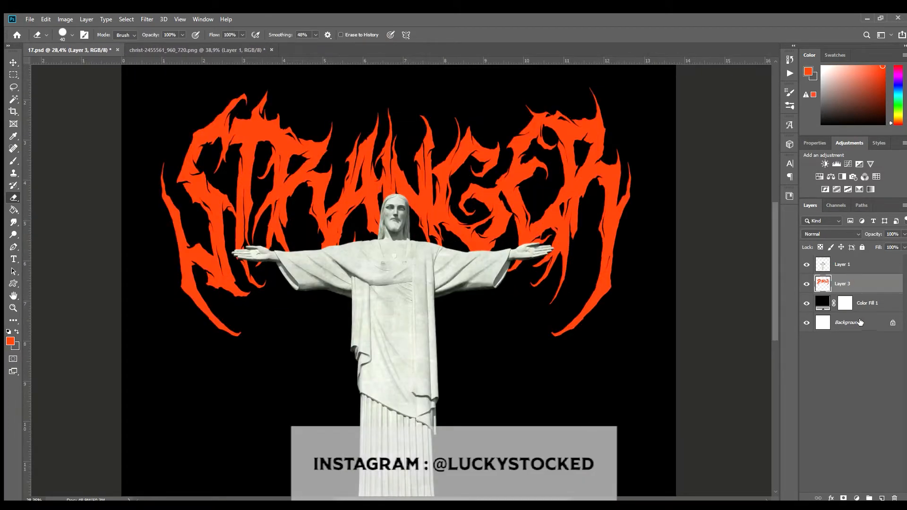
# Align the lettering and the statue each to the horizontal centre of the Background layer.
pyautogui.keyDown('ctrl'); pyautogui.click(859, 321); pyautogui.keyUp('ctrl')
pyautogui.press('v')
pyautogui.click(219, 35)
pyautogui.click(854, 266)
pyautogui.keyDown('ctrl'); pyautogui.click(856, 322); pyautogui.keyUp('ctrl')
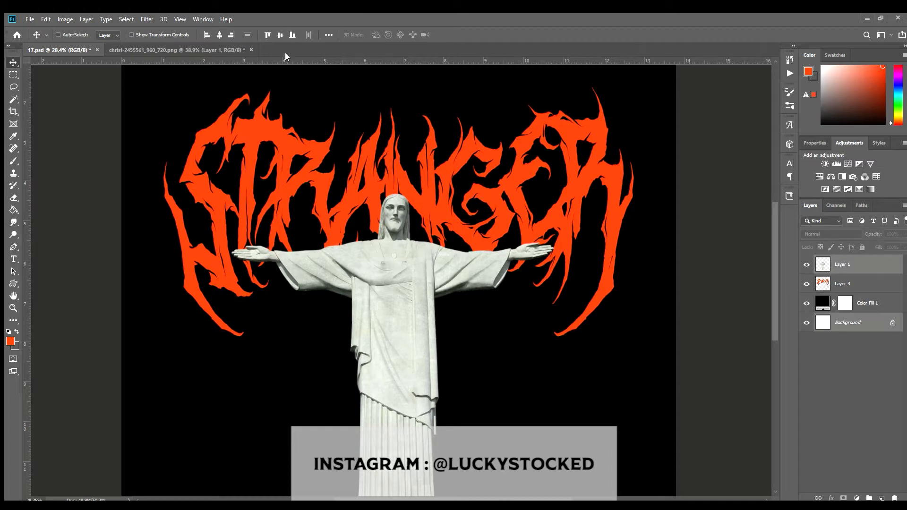
pyautogui.click(220, 36)
# Move the statue and the lettering together about 1.4 in upward on the canvas.
pyautogui.click(856, 265)
pyautogui.scroll(-5, 585, 330)
pyautogui.hotkey('ctrl', 't')
pyautogui.press('Return')
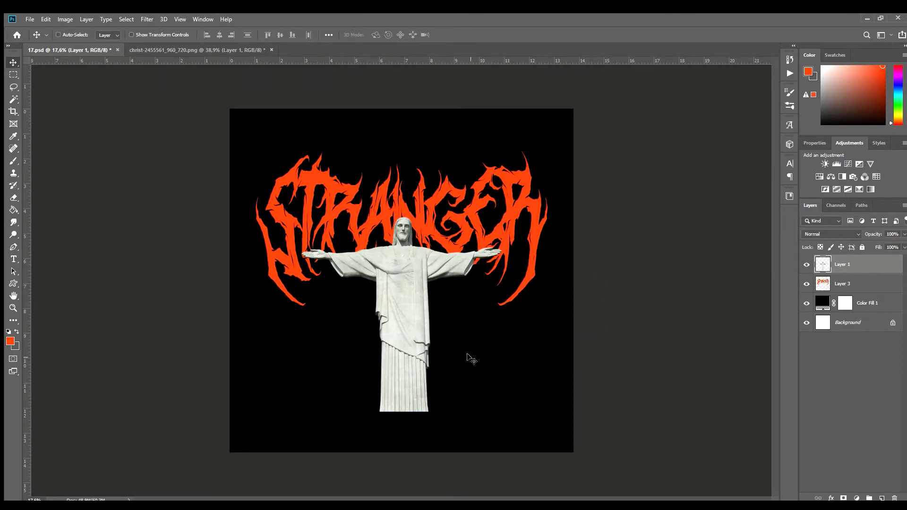
pyautogui.keyDown('ctrl'); pyautogui.click(847, 282); pyautogui.keyUp('ctrl')
pyautogui.moveTo(421, 306); pyautogui.dragTo(421, 271)
pyautogui.scroll(8, 383, 288)
pyautogui.click(863, 265)
pyautogui.hotkey('ctrl', 'l')
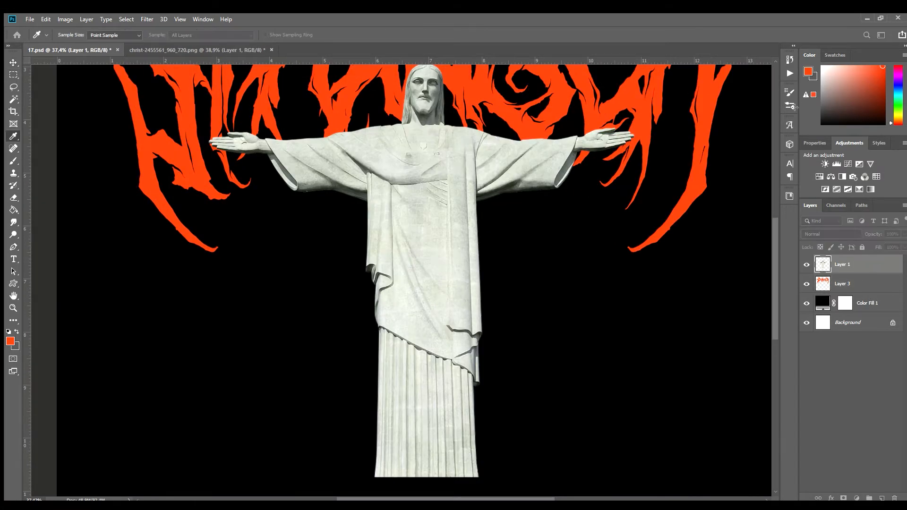
pyautogui.moveTo(738, 123); pyautogui.dragTo(761, 127)
pyautogui.click(829, 73)
# Make the statue greyscale by merging a Black & White adjustment into it, and darken its midtones with Levels.
pyautogui.click(841, 177)
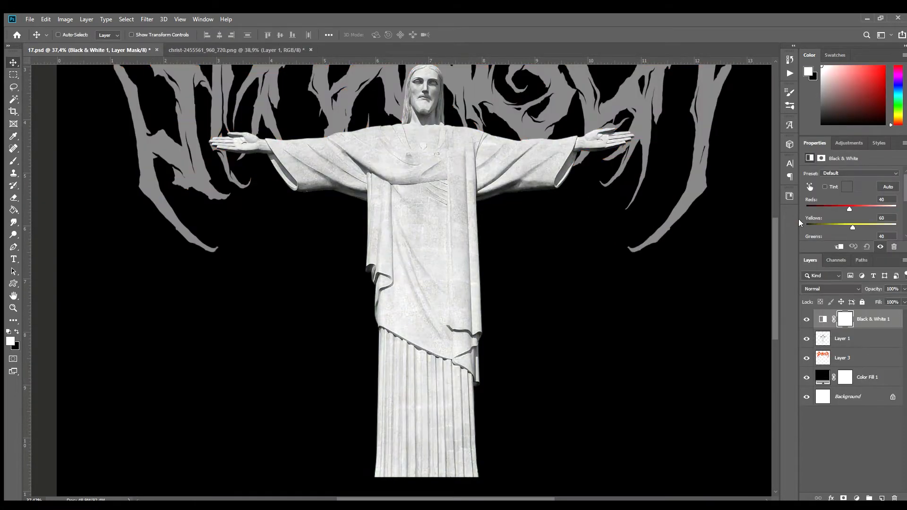
pyautogui.keyDown('ctrl'); pyautogui.click(875, 340); pyautogui.keyUp('ctrl')
pyautogui.hotkey('ctrl', 'e')
pyautogui.hotkey('ctrl', 'l')
pyautogui.moveTo(738, 124); pyautogui.dragTo(782, 125)
pyautogui.click(828, 60)
# Paint over the statue's lit eye in black and brush black tear streaks beneath both eyes.
pyautogui.scroll(13, 416, 84)
pyautogui.press('b')
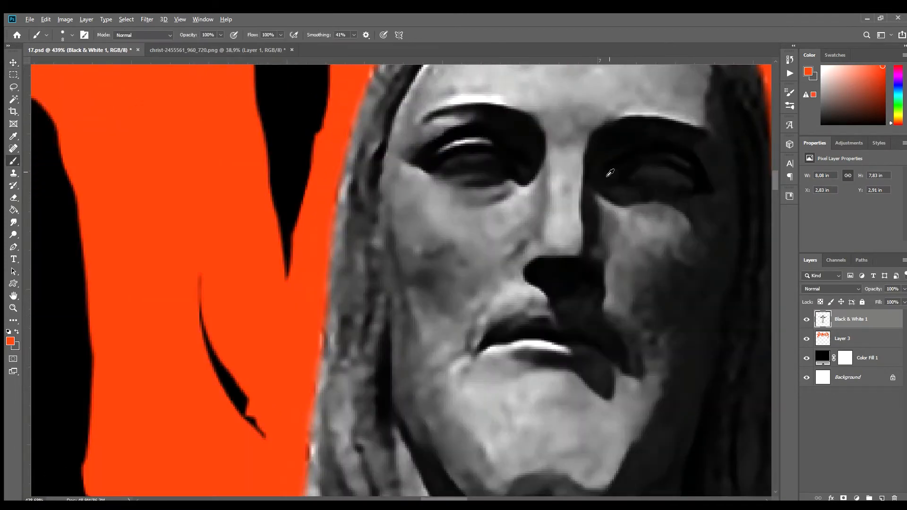
pyautogui.keyDown('alt'); pyautogui.click(607, 173); pyautogui.keyUp('alt')
pyautogui.moveTo(518, 158); pyautogui.dragTo(438, 163)
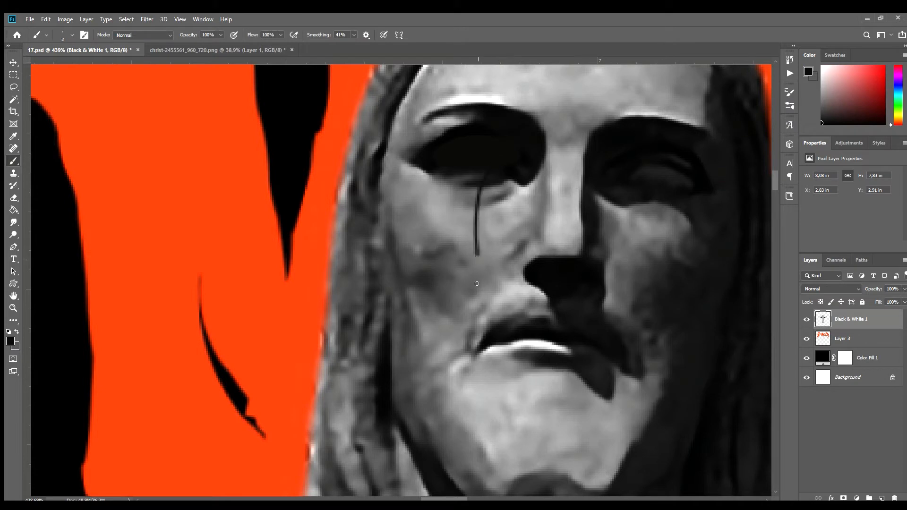
pyautogui.moveTo(492, 194); pyautogui.dragTo(474, 307)
pyautogui.hotkey('ctrl', 'z')
pyautogui.moveTo(482, 174)
pyautogui.mouseDown()
pyautogui.moveTo(484, 255)
pyautogui.moveTo(471, 293)
pyautogui.mouseUp()
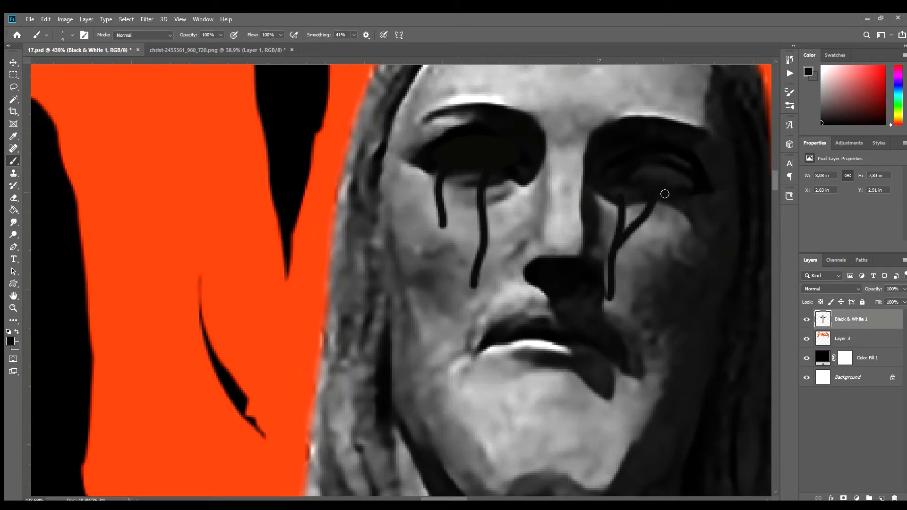
pyautogui.scroll(-12, 445, 223)
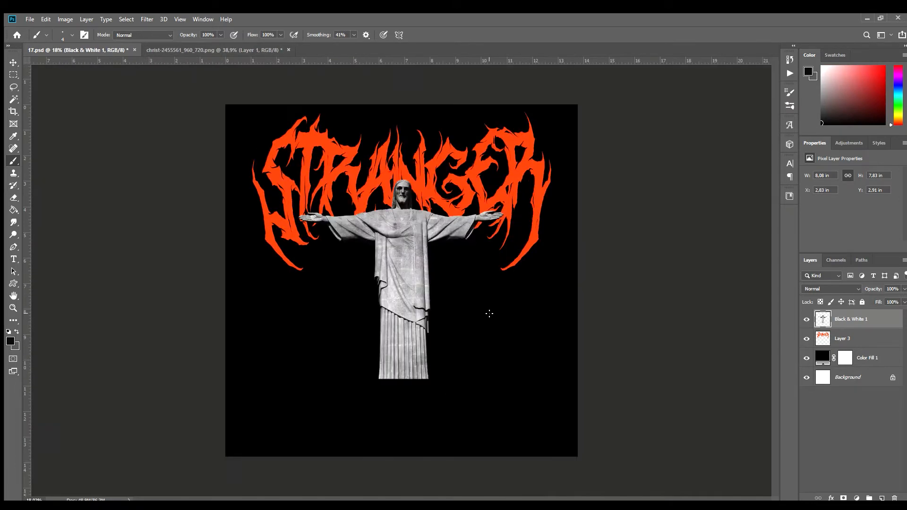
# Draw a custom ringed-sphere shape about 1030 px wide with a white 25 px stroke and position it around the statue's base.
pyautogui.scroll(3, 385, 367)
pyautogui.press('t')
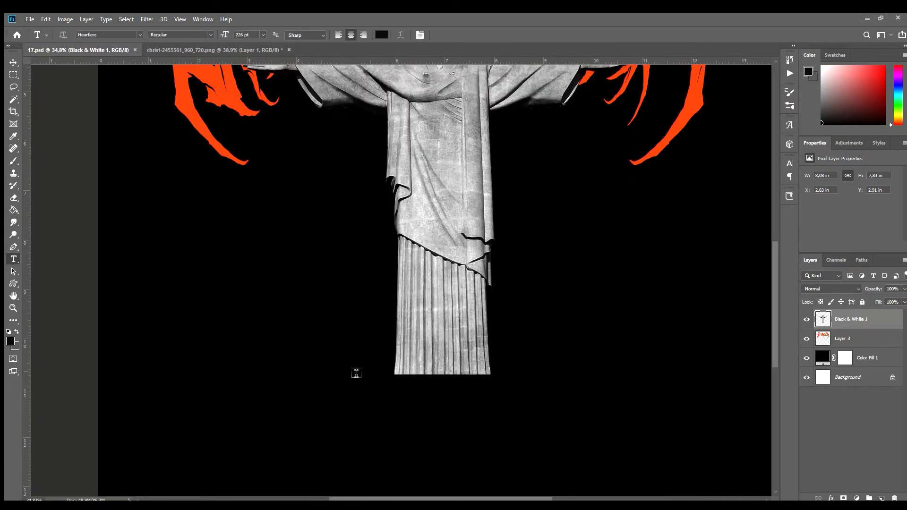
pyautogui.click(12, 283)
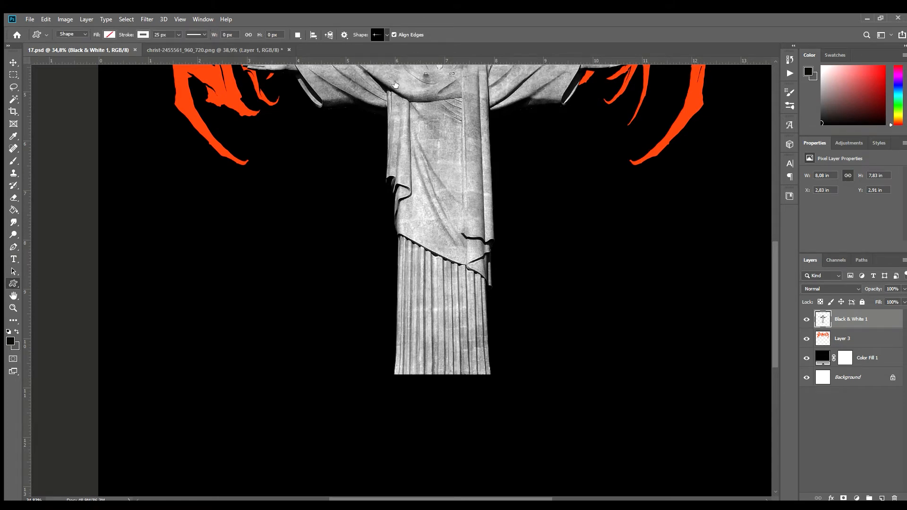
pyautogui.moveTo(369, 220); pyautogui.dragTo(572, 387)
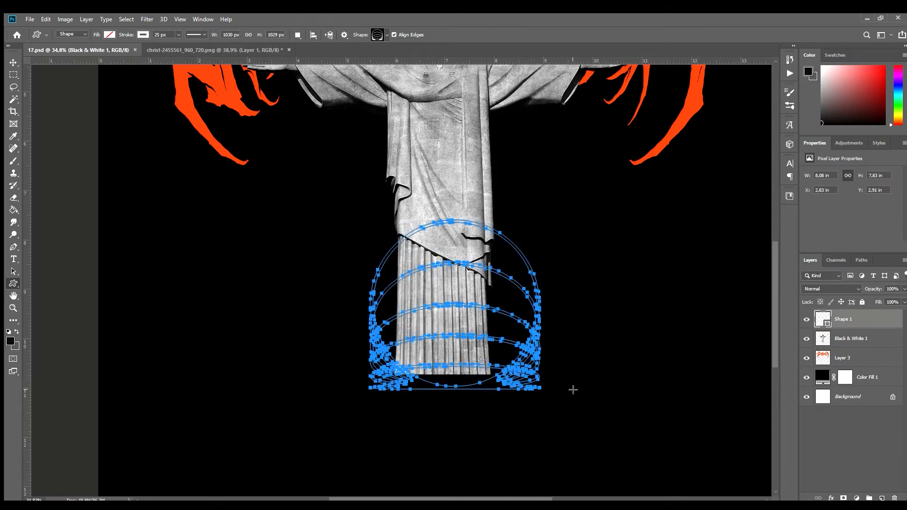
pyautogui.press('v')
pyautogui.moveTo(443, 340); pyautogui.dragTo(448, 339)
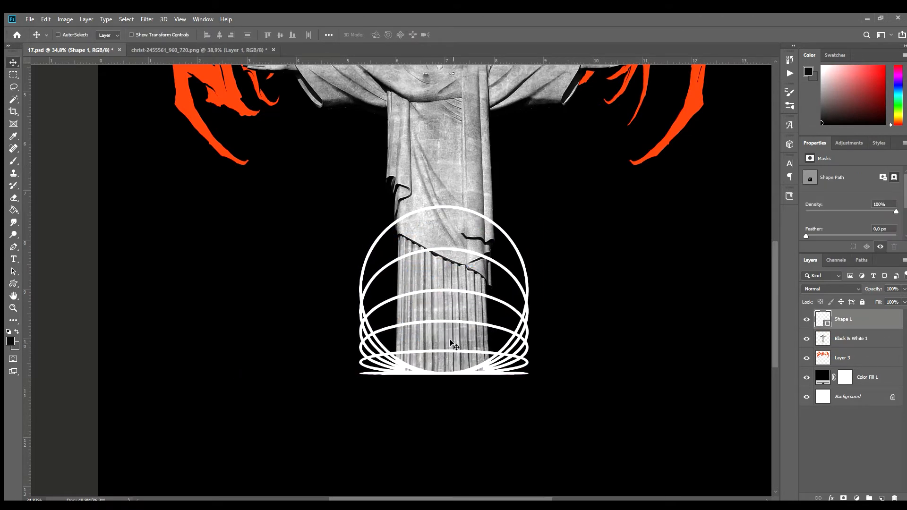
# Align the ring shape to the horizontal centre of the Background layer.
pyautogui.scroll(-7, 542, 350)
pyautogui.scroll(7, 370, 327)
pyautogui.keyDown('ctrl'); pyautogui.click(869, 394); pyautogui.keyUp('ctrl')
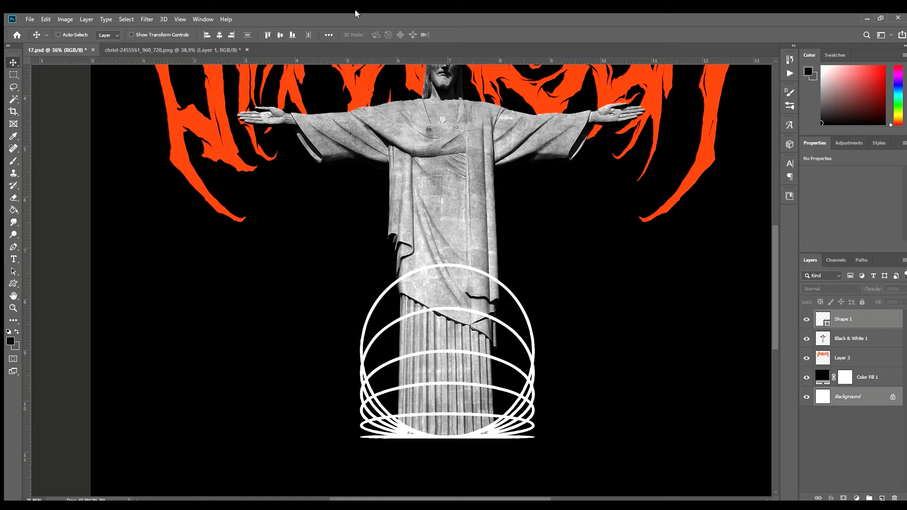
pyautogui.click(219, 35)
pyautogui.click(13, 284)
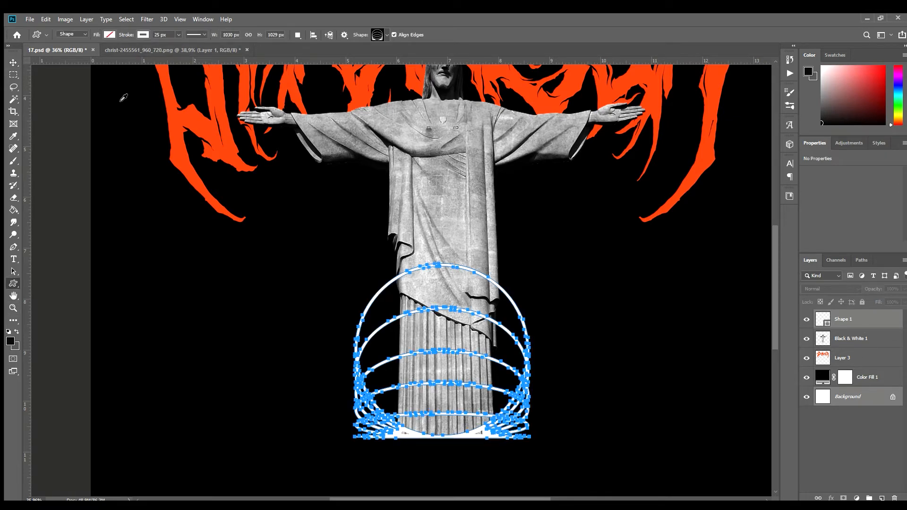
pyautogui.click(14, 63)
# Convert the ring shape to pixels by grouping and merging it, and nudge it slightly to the right.
pyautogui.click(877, 322)
pyautogui.hotkey('ctrl', 'g')
pyautogui.hotkey('ctrl', 'e')
pyautogui.scroll(-6, 605, 340)
pyautogui.scroll(5, 304, 352)
pyautogui.hotkey('ctrl', 't')
pyautogui.moveTo(481, 383); pyautogui.dragTo(484, 384)
pyautogui.press('Return')
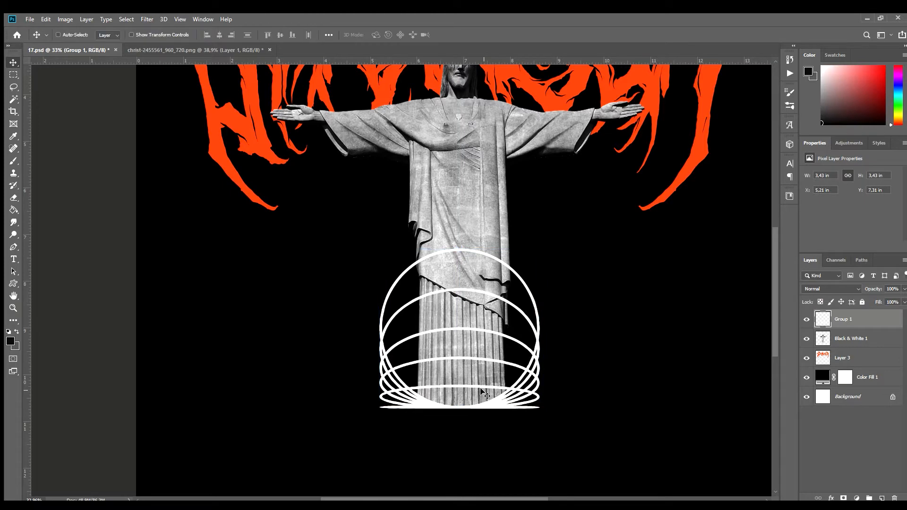
# Place the rings layer directly beneath the statue layer.
pyautogui.scroll(-6, 489, 412)
pyautogui.scroll(10, 392, 302)
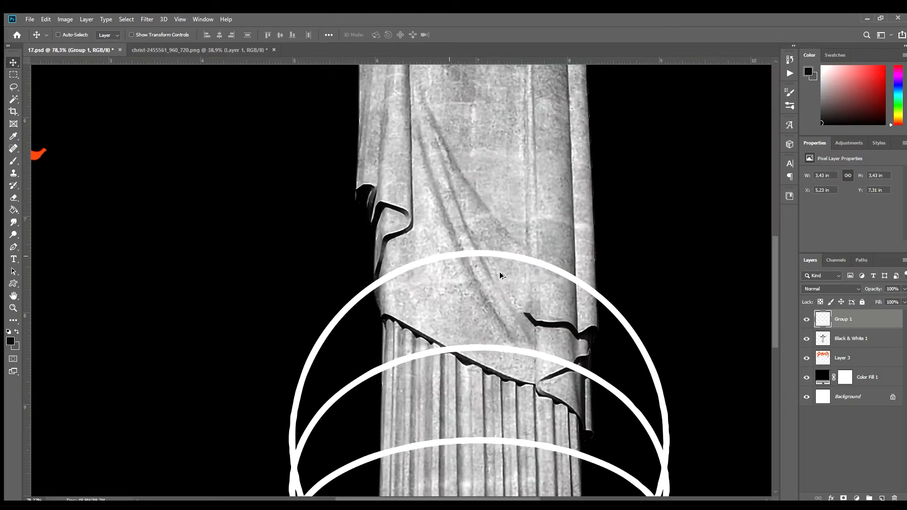
pyautogui.moveTo(845, 328); pyautogui.dragTo(845, 348)
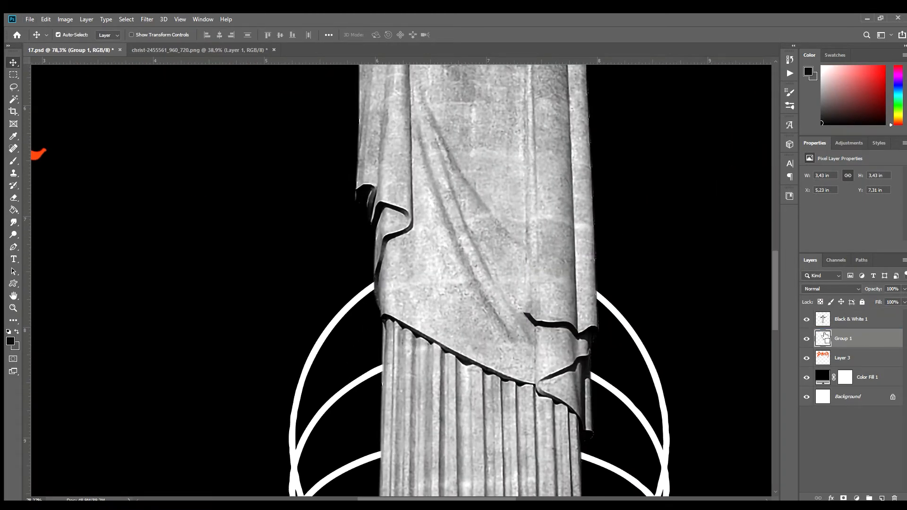
# Erase the statue within a selection of the rings along alternate arcs, making those arcs pass in front of its robe.
pyautogui.click(845, 320)
pyautogui.press('e')
pyautogui.press(']')
pyautogui.press(']')
pyautogui.press(']')
pyautogui.press(']')
pyautogui.moveTo(387, 290); pyautogui.dragTo(609, 314)
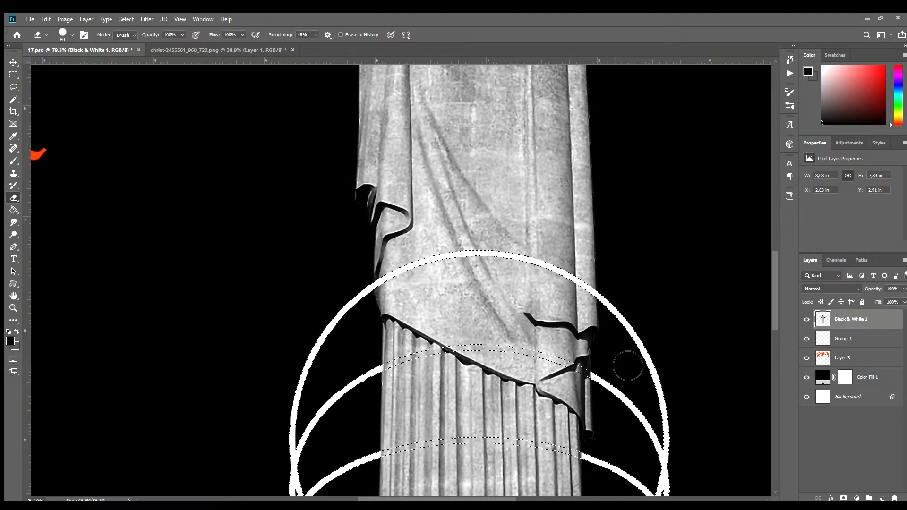
pyautogui.scroll(-1, 627, 366)
pyautogui.moveTo(369, 406); pyautogui.dragTo(618, 427)
pyautogui.scroll(-2, 446, 429)
pyautogui.moveTo(361, 423); pyautogui.dragTo(609, 427)
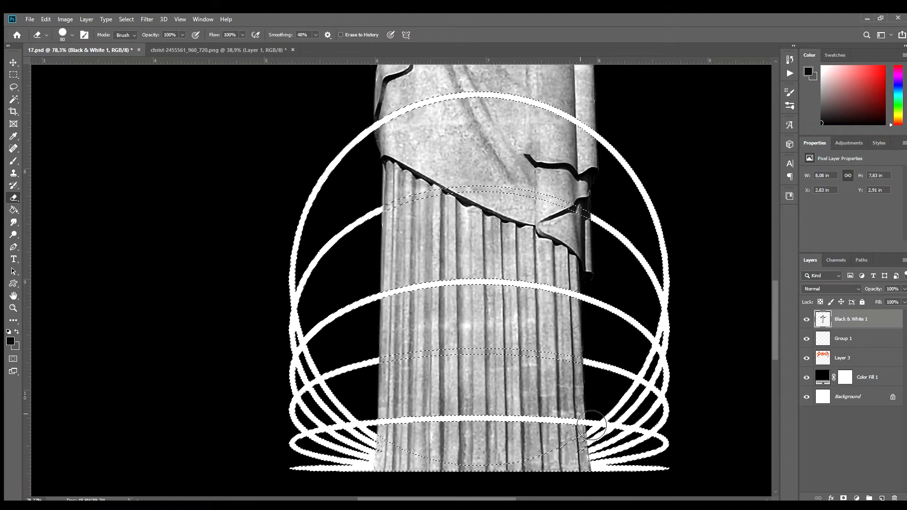
pyautogui.scroll(-7, 569, 399)
pyautogui.scroll(5, 409, 387)
pyautogui.scroll(4, 337, 377)
pyautogui.moveTo(295, 363)
pyautogui.mouseDown()
pyautogui.moveTo(463, 407)
pyautogui.moveTo(664, 355)
pyautogui.moveTo(263, 407)
pyautogui.mouseUp()
pyautogui.scroll(-3, 263, 407)
pyautogui.scroll(-2, 490, 402)
pyautogui.scroll(2, 490, 403)
pyautogui.scroll(-2, 365, 366)
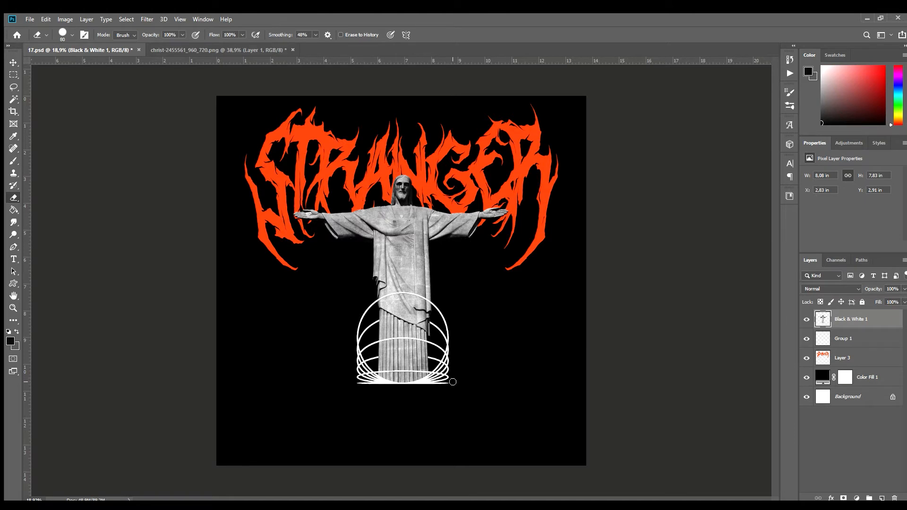
# Try an orange Color Overlay on the rings layer.
pyautogui.doubleClick(890, 339)
pyautogui.click(570, 146)
pyautogui.click(857, 55)
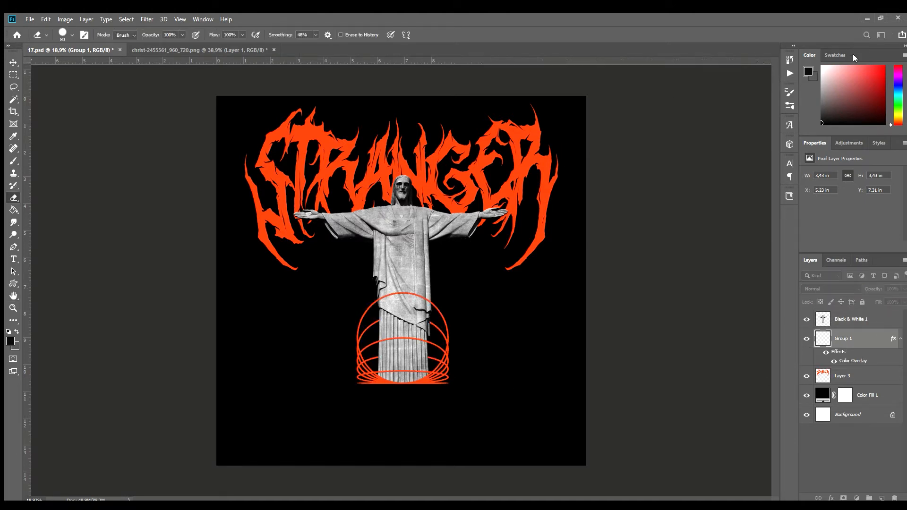
pyautogui.hotkey('ctrl', 'z')
# Add an orange 24 pt Arial text box below the statue with the quote beginning "The simplest truth about man is that he is a very strange being".
pyautogui.press('t')
pyautogui.moveTo(319, 404); pyautogui.dragTo(476, 434)
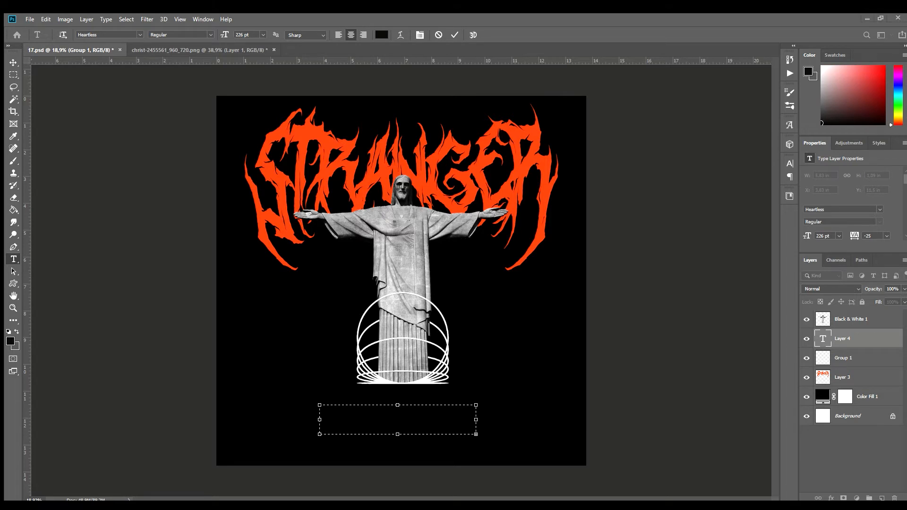
pyautogui.click(735, 269)
pyautogui.click(263, 35)
pyautogui.click(254, 124)
pyautogui.click(262, 113)
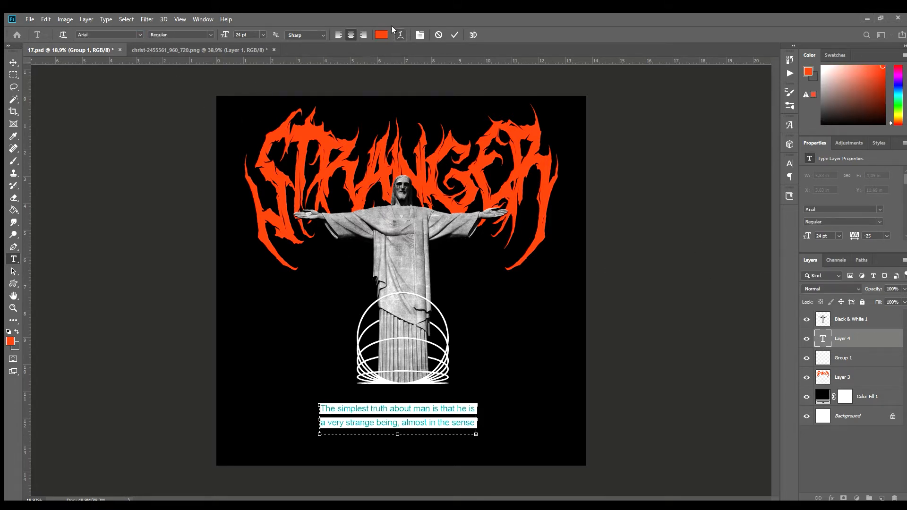
# Set the quote to 16 pt with 0 tracking, enlarge its box downward and end it at "being a stranger on the earth".
pyautogui.press('Up')
pyautogui.press('Up')
pyautogui.click(773, 194)
pyautogui.click(743, 257)
pyautogui.moveTo(397, 434); pyautogui.dragTo(395, 457)
pyautogui.click(400, 436)
pyautogui.press('BackSpace')
pyautogui.scroll(6, 402, 408)
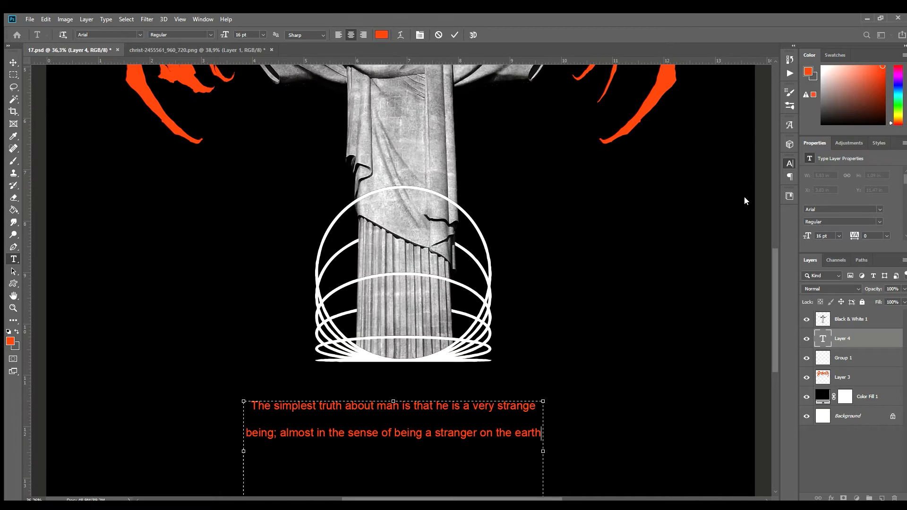
# Make the quote Arial Bold at 15 pt with tighter line spacing, and widen its text box.
pyautogui.hotkey('ctrl', 'a')
pyautogui.click(772, 175)
pyautogui.click(757, 228)
pyautogui.scroll(-1, 543, 416)
pyautogui.moveTo(544, 415); pyautogui.dragTo(568, 415)
pyautogui.click(705, 250)
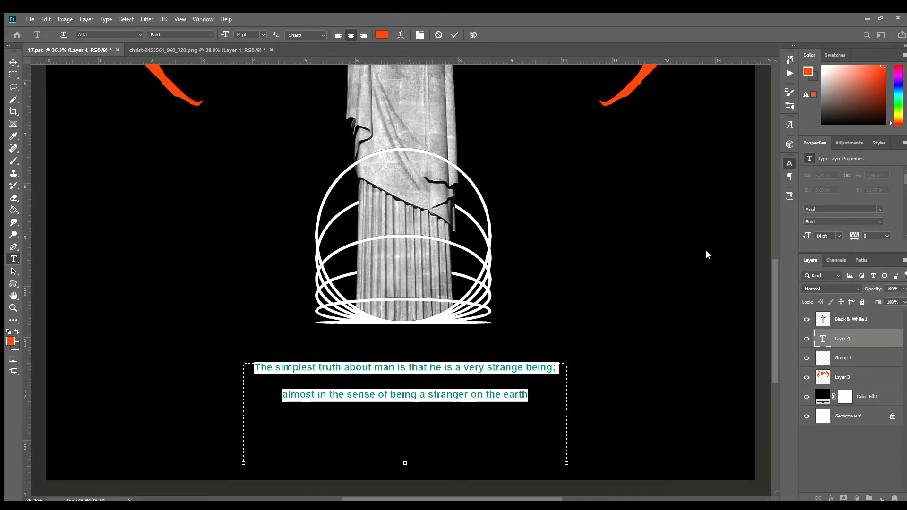
pyautogui.press('Up')
pyautogui.moveTo(738, 188); pyautogui.dragTo(732, 188)
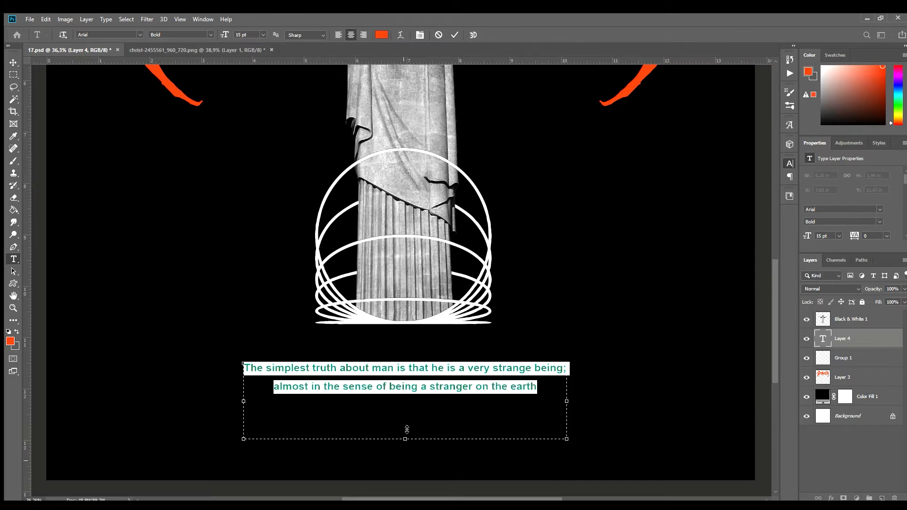
# Shift the quote slightly left and remove the semicolon after "being", keeping "almost" at the start of the second line.
pyautogui.click(14, 62)
pyautogui.moveTo(426, 372); pyautogui.dragTo(421, 372)
pyautogui.write('-')
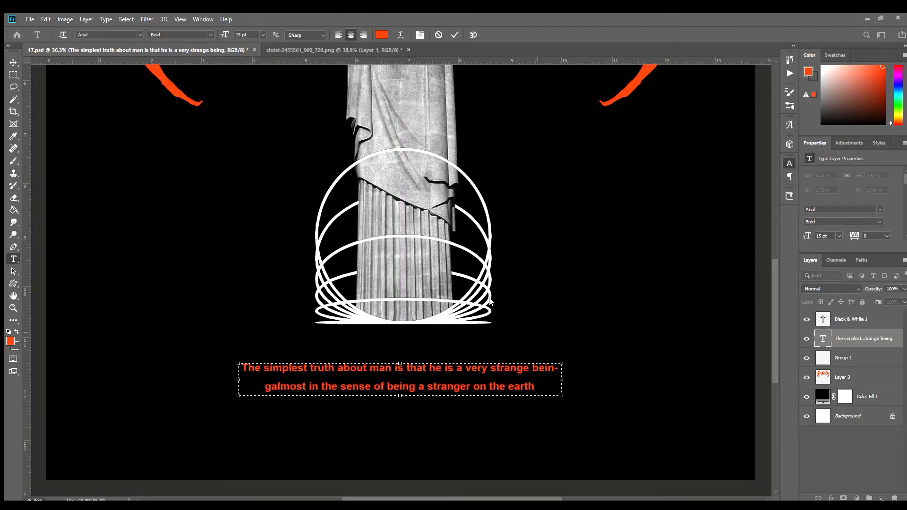
pyautogui.hotkey('ctrl', 'Return')
pyautogui.press('v')
pyautogui.press('t')
pyautogui.click(271, 386)
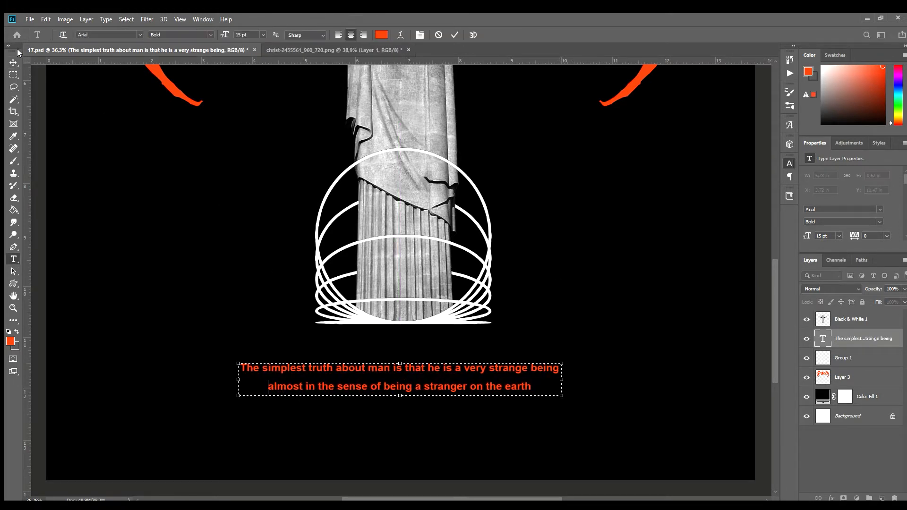
# Align the quote to the horizontal centre of the Background layer.
pyautogui.click(13, 62)
pyautogui.hotkey('ctrl', '0')
pyautogui.scroll(1, 363, 406)
pyautogui.keyDown('ctrl'); pyautogui.click(848, 415); pyautogui.keyUp('ctrl')
pyautogui.click(219, 34)
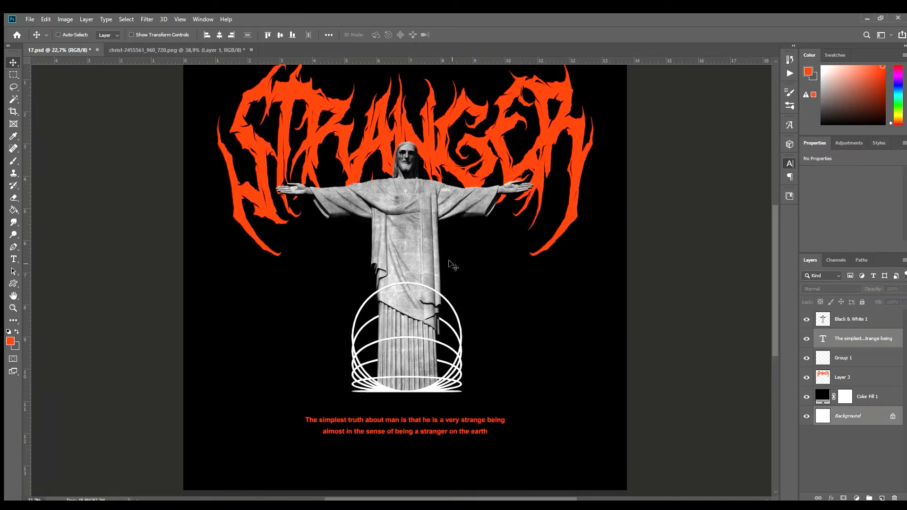
# Bring the quote layer to the top of the layer stack, and move the statue and rings together about 0.4 in down.
pyautogui.click(861, 319)
pyautogui.moveTo(884, 339); pyautogui.dragTo(879, 312)
pyautogui.click(869, 339)
pyautogui.keyDown('ctrl'); pyautogui.click(864, 358); pyautogui.keyUp('ctrl')
pyautogui.hotkey('ctrl', 't')
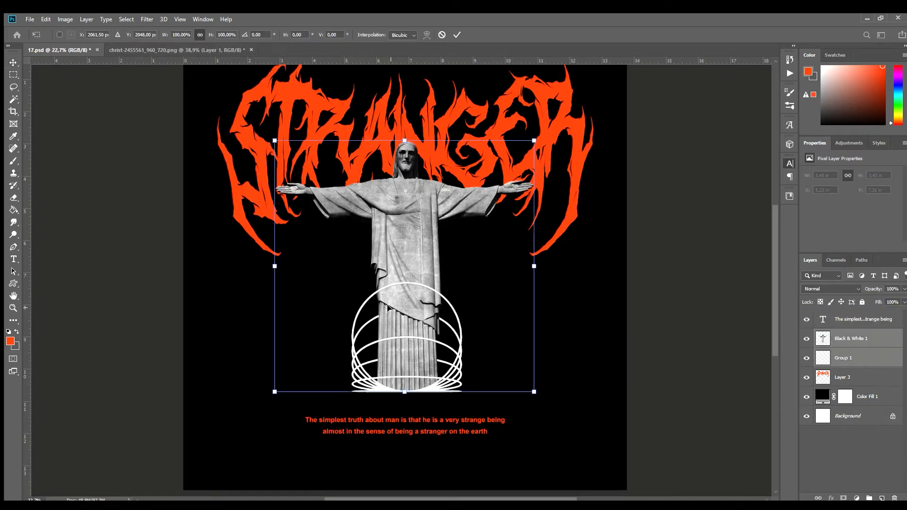
pyautogui.moveTo(388, 304); pyautogui.dragTo(386, 317)
pyautogui.press('Return')
pyautogui.scroll(-5, 402, 349)
pyautogui.scroll(9, 415, 378)
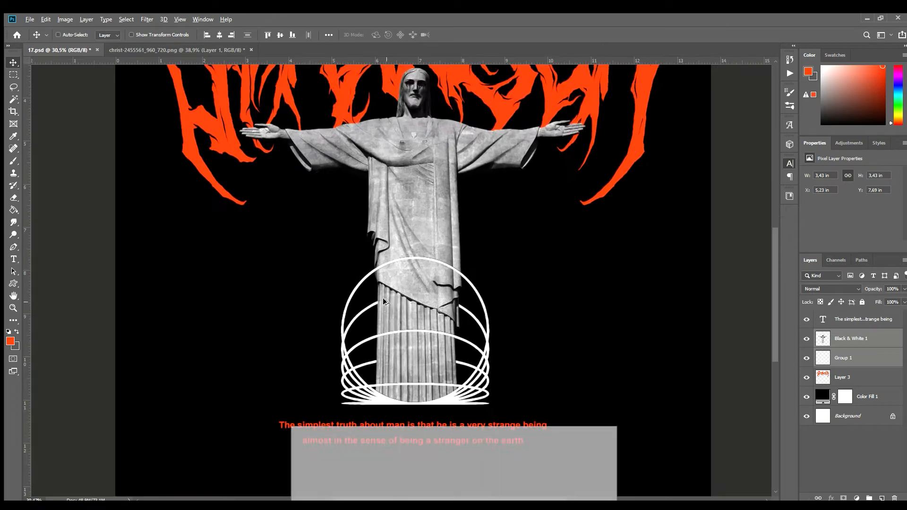
# Duplicate the rings layer and apply a black Color Overlay to the lower of the two ring layers.
pyautogui.click(875, 360)
pyautogui.hotkey('ctrl', 'j')
pyautogui.doubleClick(884, 380)
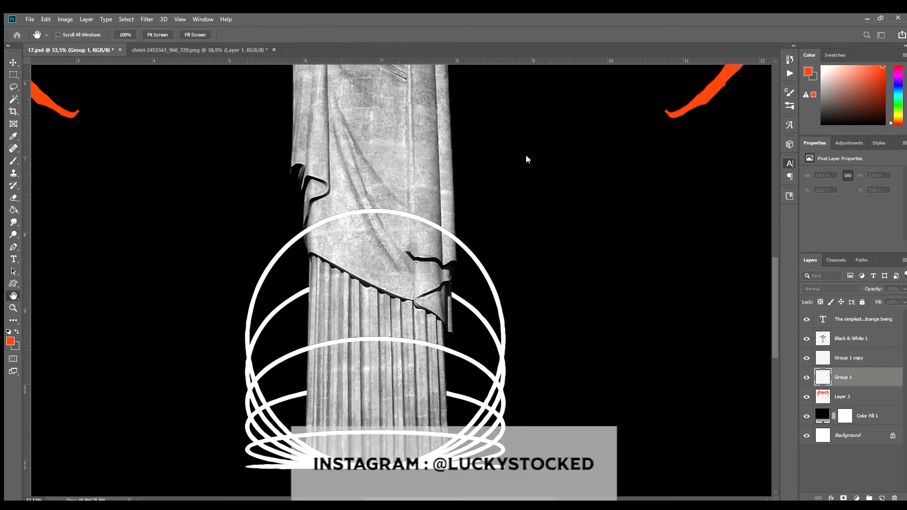
pyautogui.click(512, 162)
pyautogui.click(738, 77)
pyautogui.click(748, 137)
# Place the black rings layer above the statue and offset it about 0.16 in below the white rings.
pyautogui.moveTo(363, 272); pyautogui.dragTo(364, 301)
pyautogui.moveTo(863, 371); pyautogui.dragTo(855, 330)
pyautogui.moveTo(376, 289); pyautogui.dragTo(376, 270)
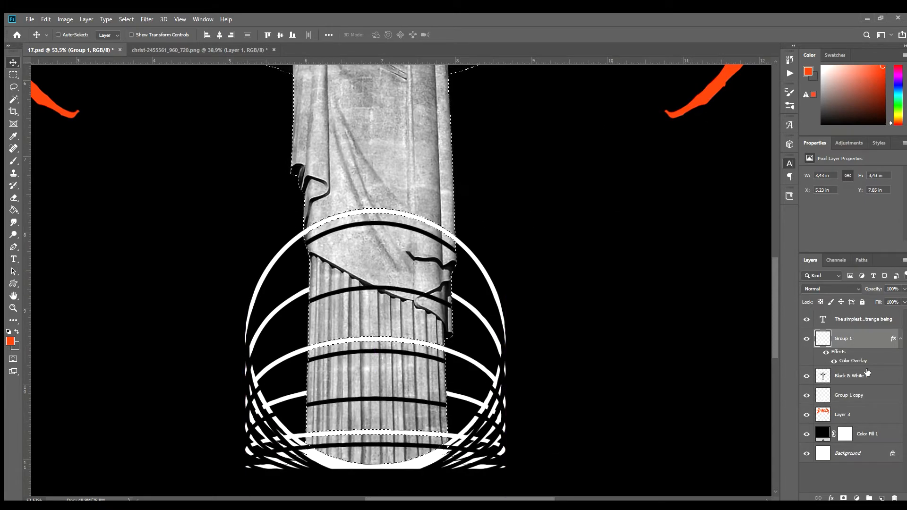
# Trim the black rings to the statue's outline and set their layer opacity to 35%.
pyautogui.keyDown('ctrl'); pyautogui.click(822, 376); pyautogui.keyUp('ctrl')
pyautogui.hotkey('ctrl', 'd')
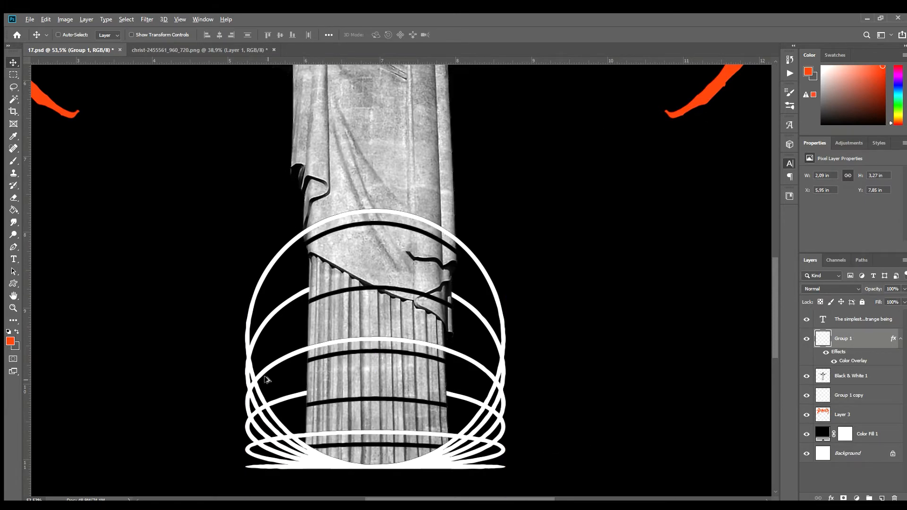
pyautogui.scroll(-8, 266, 379)
pyautogui.moveTo(873, 289); pyautogui.dragTo(848, 289)
pyautogui.scroll(7, 385, 390)
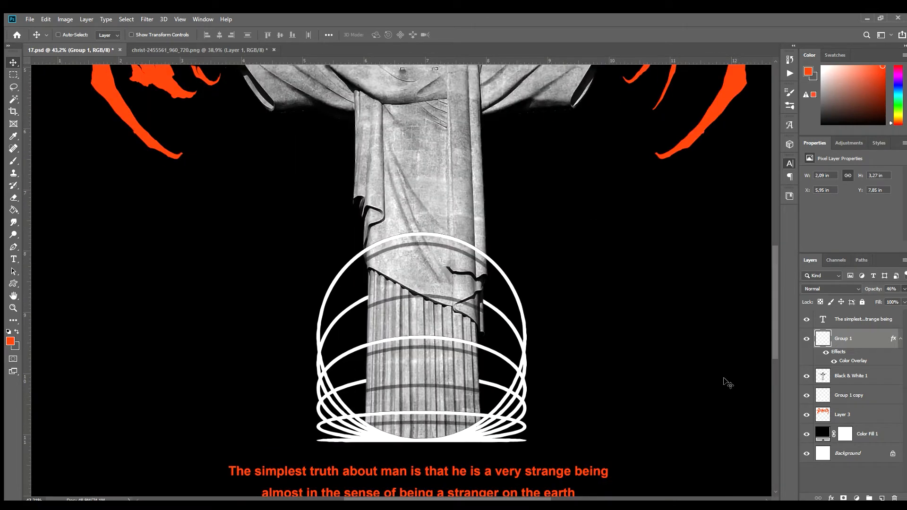
pyautogui.press('3')
pyautogui.press('5')
# Group the black rings, statue and white rings layers together.
pyautogui.press('e')
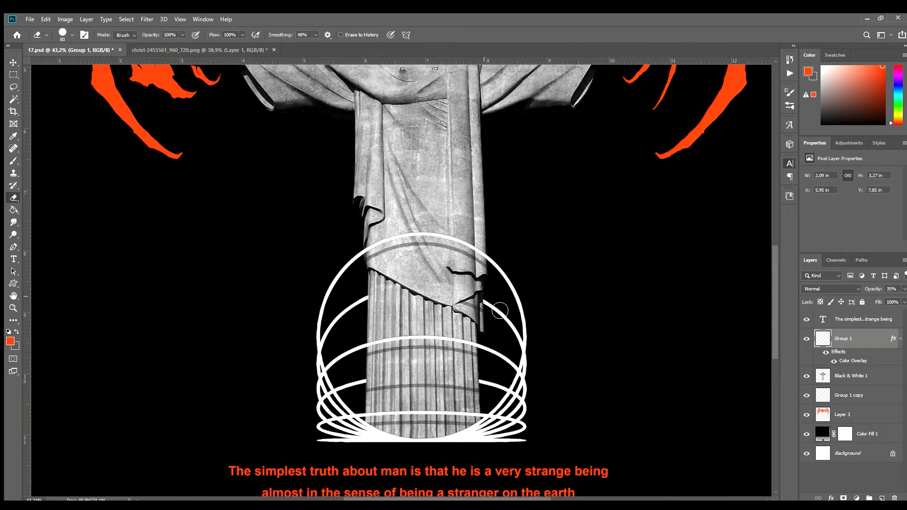
pyautogui.scroll(-5, 424, 465)
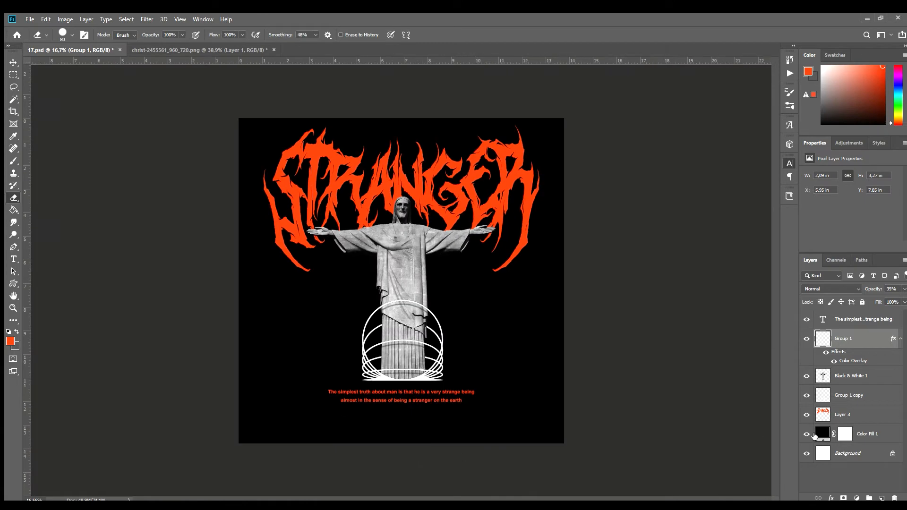
pyautogui.keyDown('shift'); pyautogui.click(860, 394); pyautogui.keyUp('shift')
pyautogui.hotkey('ctrl', 'g')
pyautogui.scroll(2, 403, 426)
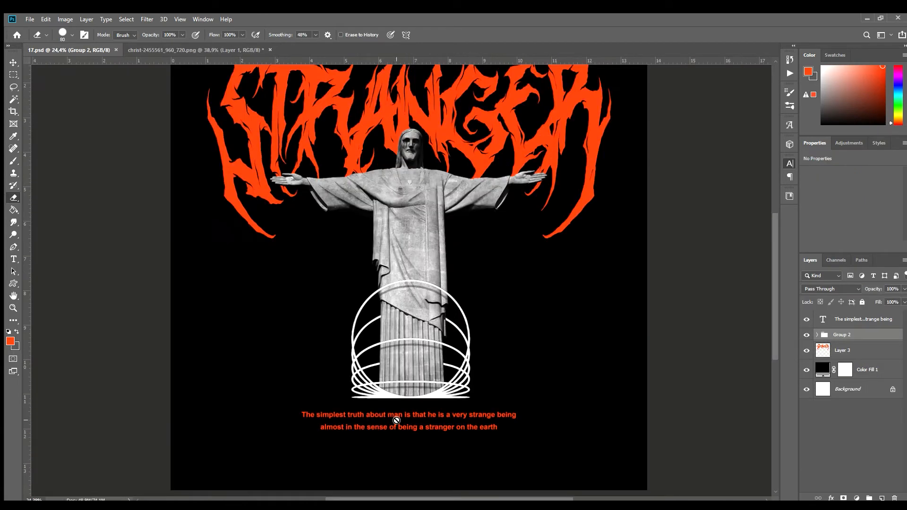
# Add the text A113 centred below the quote.
pyautogui.scroll(2, 402, 426)
pyautogui.press('t')
pyautogui.click(376, 449)
pyautogui.write('a')
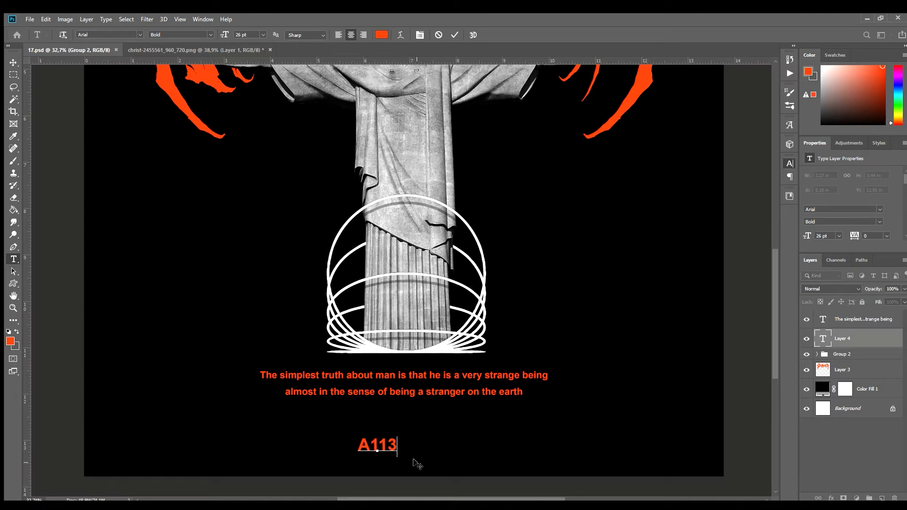
pyautogui.moveTo(413, 459); pyautogui.dragTo(432, 442)
# Format the A113 text in Benguiat Bold at 36 pt with -50 tracking.
pyautogui.hotkey('ctrl', 'a')
pyautogui.click(740, 223)
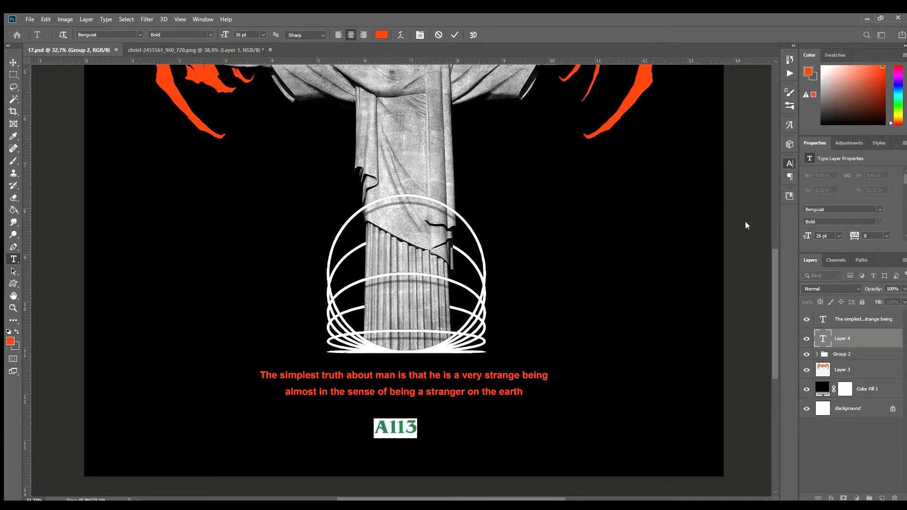
pyautogui.click(762, 225)
pyautogui.click(418, 423)
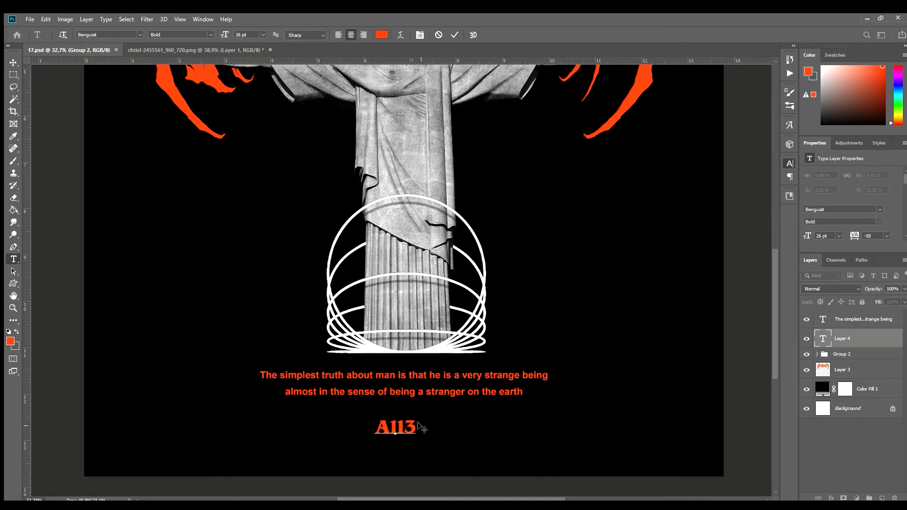
pyautogui.hotkey('ctrl', 'a')
pyautogui.moveTo(688, 186); pyautogui.dragTo(693, 186)
# Duplicate the A113 text beside the original and change the copy to VOL.
pyautogui.click(13, 62)
pyautogui.moveTo(393, 424); pyautogui.dragTo(468, 409)
pyautogui.scroll(-3, 401, 424)
pyautogui.scroll(-2, 403, 421)
pyautogui.scroll(4, 407, 410)
pyautogui.doubleClick(481, 408)
pyautogui.hotkey('ctrl', 'a')
pyautogui.write('VOL')
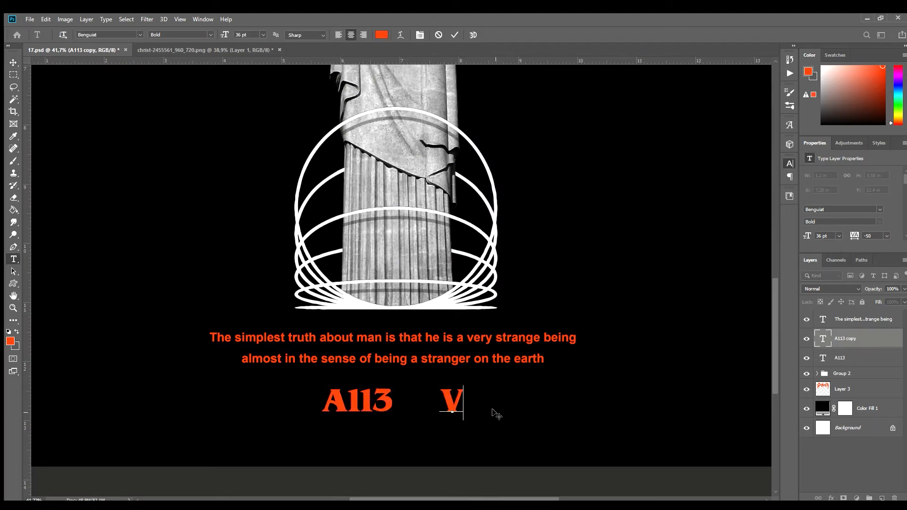
# Place the VOL text in front of A113 on the same line and append a period to it.
pyautogui.click(13, 62)
pyautogui.moveTo(479, 397); pyautogui.dragTo(304, 394)
pyautogui.doubleClick(306, 404)
pyautogui.write('.')
pyautogui.click(13, 62)
pyautogui.hotkey('shift', 'Right')
pyautogui.hotkey('shift', 'Right')
pyautogui.hotkey('ctrl', '0')
pyautogui.scroll(5, 360, 459)
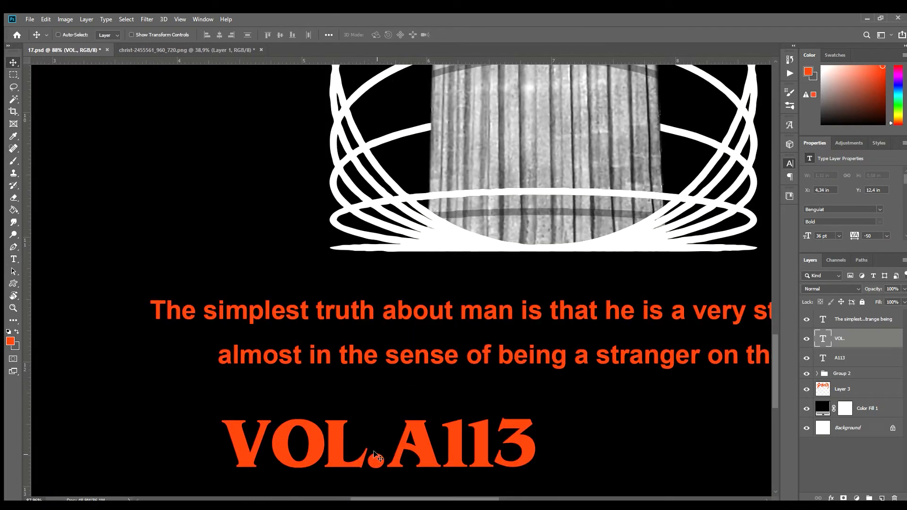
# Remove the period after VOL.
pyautogui.press('t')
pyautogui.moveTo(364, 457); pyautogui.dragTo(380, 457)
pyautogui.write('-')
pyautogui.press('BackSpace')
# Duplicate the VOL text as a separate hyphen between VOL and A113, and close up A113 beside it.
pyautogui.click(14, 62)
pyautogui.moveTo(312, 445); pyautogui.dragTo(414, 431)
pyautogui.press('t')
pyautogui.click(420, 447)
pyautogui.hotkey('ctrl', 'a')
pyautogui.write('-')
pyautogui.click(13, 62)
pyautogui.keyDown('ctrl'); pyautogui.click(394, 435); pyautogui.keyUp('ctrl')
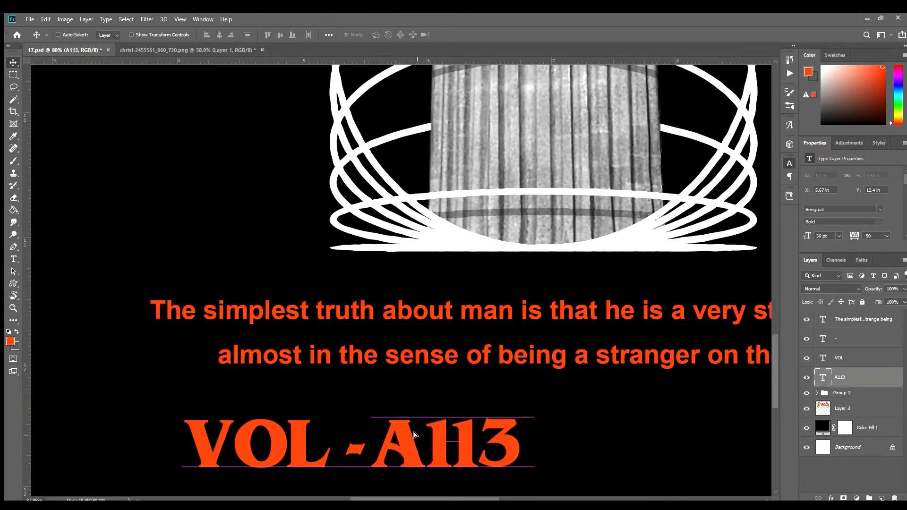
# Group the VOL, hyphen and A113 text layers and centre the group below the quote.
pyautogui.scroll(-4, 406, 409)
pyautogui.keyDown('shift'); pyautogui.click(852, 340); pyautogui.keyUp('shift')
pyautogui.hotkey('ctrl', 'g')
pyautogui.hotkey('ctrl', 't')
pyautogui.moveTo(393, 433); pyautogui.dragTo(490, 431)
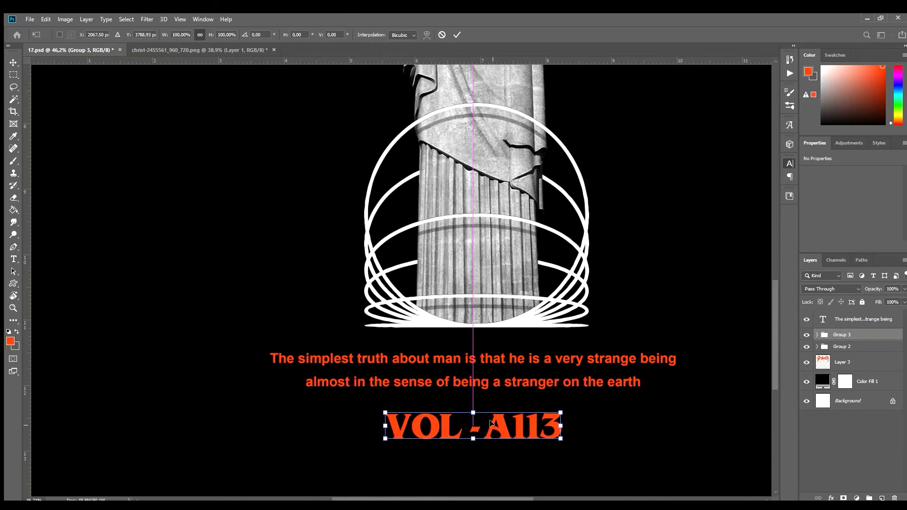
pyautogui.press('Return')
# Review the whole composition and save the document.
pyautogui.scroll(-3, 491, 431)
pyautogui.scroll(-2, 480, 437)
pyautogui.scroll(1, 359, 331)
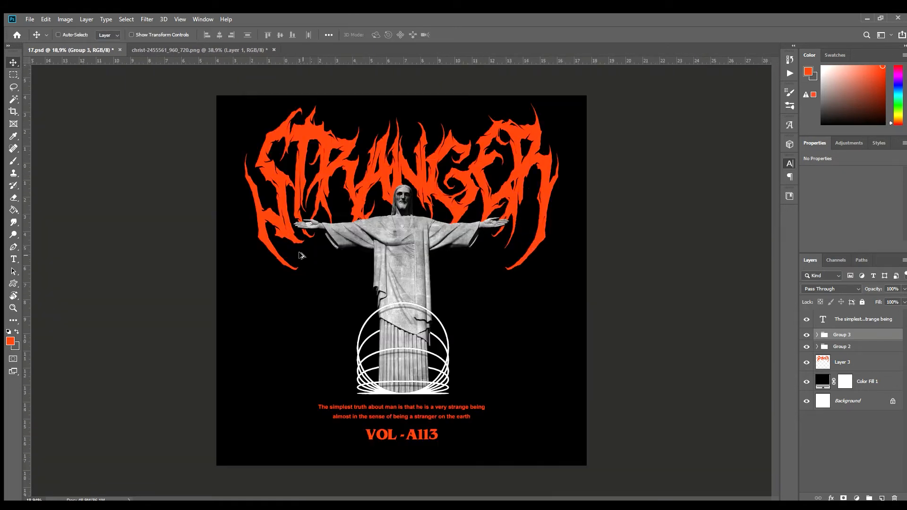
pyautogui.scroll(2, 312, 218)
pyautogui.scroll(-3, 325, 198)
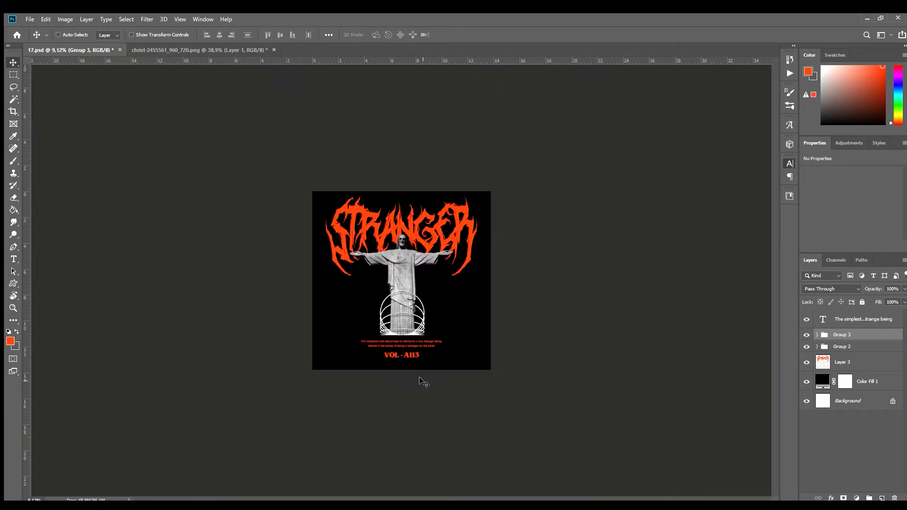
pyautogui.scroll(3, 371, 300)
pyautogui.click(866, 362)
pyautogui.press('b')
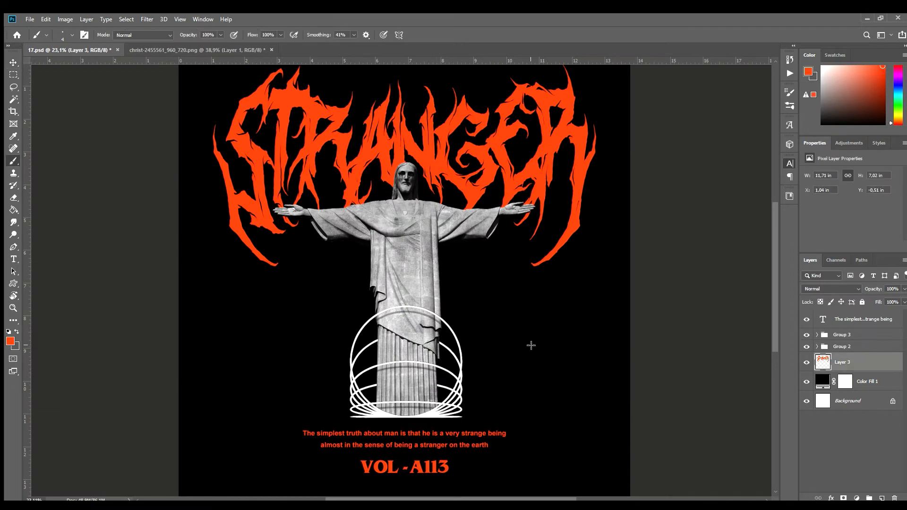
pyautogui.scroll(-3, 480, 309)
pyautogui.hotkey('ctrl', 's')
# Scale the quote, both groups and the STRANGER lettering together to 107.27% and shift them down.
pyautogui.keyDown('shift'); pyautogui.click(828, 319); pyautogui.keyUp('shift')
pyautogui.hotkey('ctrl', 't')
pyautogui.moveTo(400, 396); pyautogui.dragTo(399, 409)
pyautogui.moveTo(401, 326); pyautogui.dragTo(400, 362)
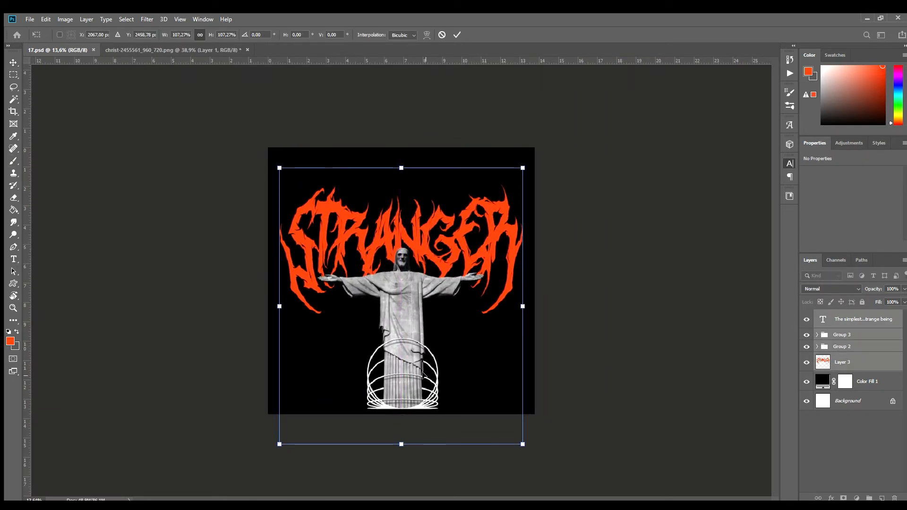
pyautogui.press('Return')
# Hide the black Color Fill layer and examine the area above the lettering and the design layers for stray content.
pyautogui.click(805, 381)
pyautogui.press('m')
pyautogui.moveTo(260, 141); pyautogui.dragTo(598, 183)
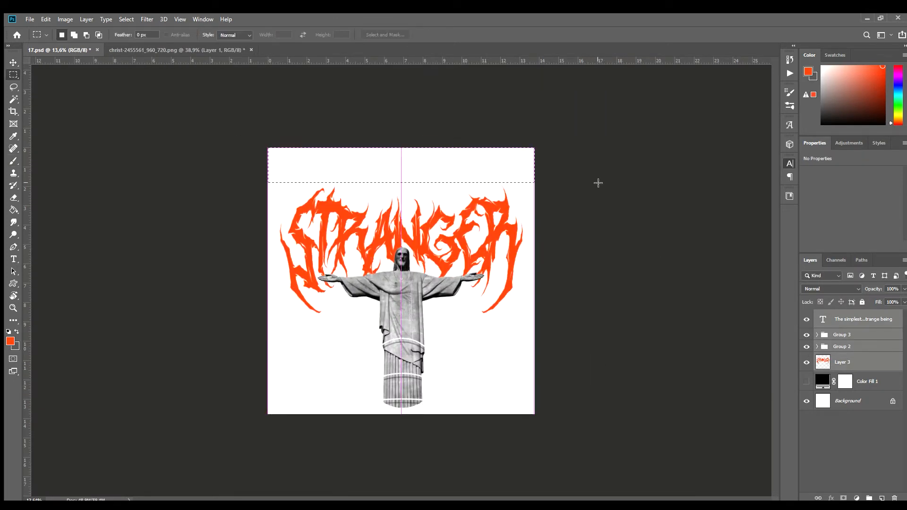
pyautogui.click(856, 362)
pyautogui.click(817, 346)
pyautogui.click(850, 418)
pyautogui.click(850, 363)
pyautogui.click(817, 347)
pyautogui.click(817, 335)
pyautogui.click(817, 335)
pyautogui.hotkey('ctrl', 'd')
# Move all design layers up so the artwork fits the canvas, and show the black Color Fill again.
pyautogui.click(862, 320)
pyautogui.keyDown('shift'); pyautogui.click(857, 362); pyautogui.keyUp('shift')
pyautogui.hotkey('ctrl', 't')
pyautogui.moveTo(442, 332); pyautogui.dragTo(431, 301)
pyautogui.press('Return')
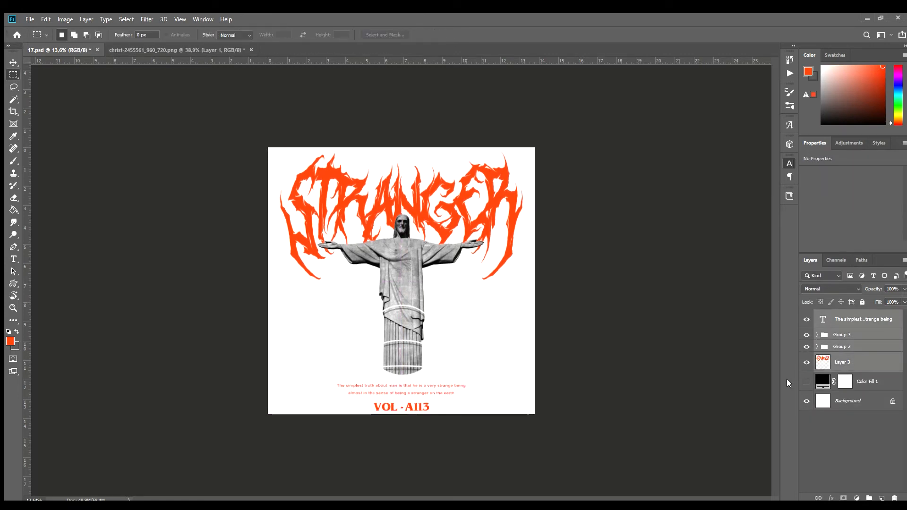
pyautogui.click(806, 381)
pyautogui.hotkey('ctrl', '0')
# Create a new empty layer above the STRANGER lettering for brush work.
pyautogui.click(843, 369)
pyautogui.click(881, 498)
pyautogui.press('b')
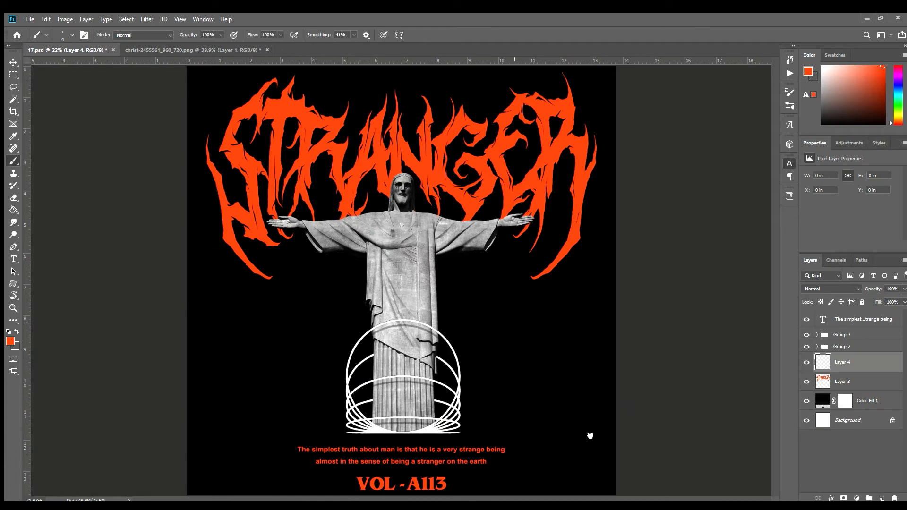
# Try stamping orange lightning below the left-hand outstretched palm with the lightning brush at 2300 px and 2500 px.
pyautogui.press('[')
pyautogui.press('[')
pyautogui.press('[')
pyautogui.press('[')
pyautogui.press('[')
pyautogui.press('[')
pyautogui.press('[')
pyautogui.press('[')
pyautogui.press('[')
pyautogui.press('[')
pyautogui.press('[')
pyautogui.press('[')
pyautogui.press('[')
pyautogui.press('[')
pyautogui.press('[')
pyautogui.press('[')
pyautogui.press('[')
pyautogui.press('[')
pyautogui.press('[')
pyautogui.click(316, 308)
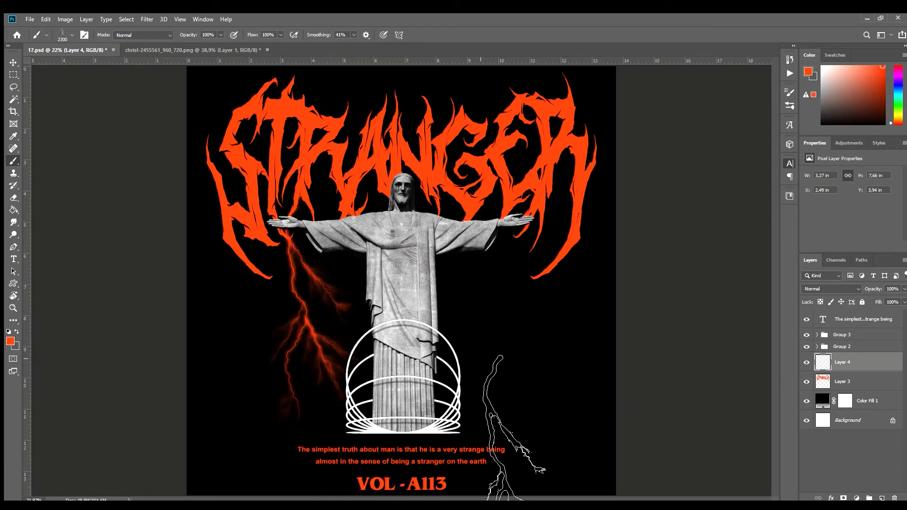
pyautogui.scroll(-3, 485, 360)
pyautogui.scroll(3, 400, 316)
pyautogui.press(']')
pyautogui.press(']')
pyautogui.click(317, 321)
pyautogui.hotkey('ctrl', 'z')
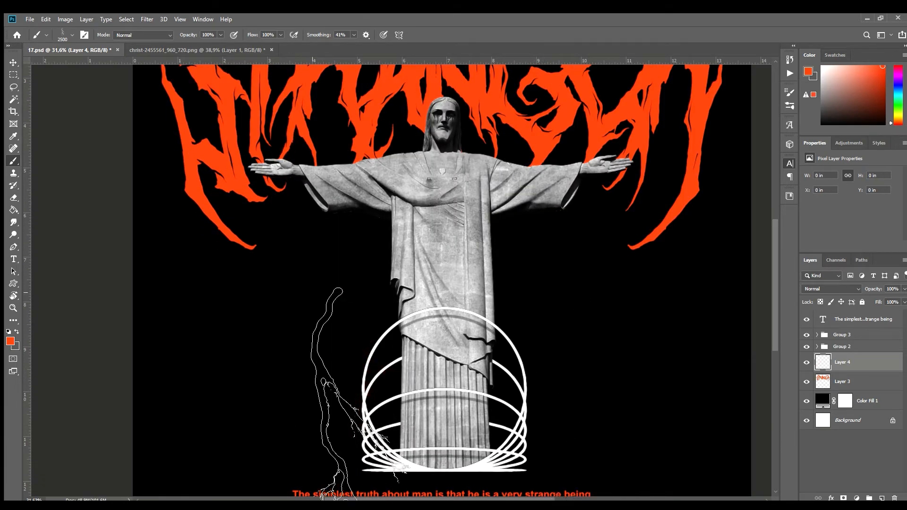
# Stamp orange lightning below the palm on the design's left side with the lightning brush at 2600 px.
pyautogui.press(']')
pyautogui.click(310, 279)
pyautogui.scroll(-6, 485, 312)
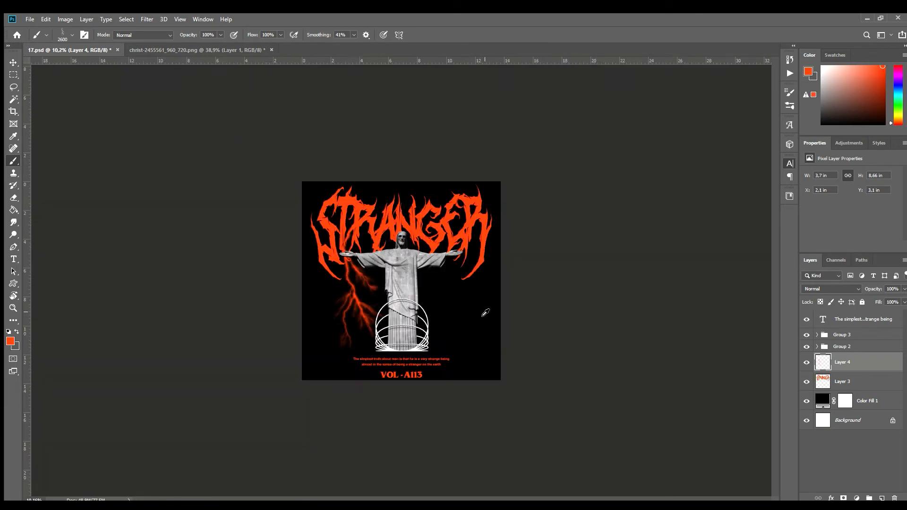
pyautogui.scroll(4, 495, 310)
# Duplicate the lightning layer, flip the copy horizontally and place it below the opposite palm.
pyautogui.press('v')
pyautogui.hotkey('ctrl', 'j')
pyautogui.hotkey('ctrl', 't')
pyautogui.rightClick(339, 356)
pyautogui.click(346, 476)
pyautogui.press('Return')
pyautogui.moveTo(313, 283); pyautogui.dragTo(507, 248)
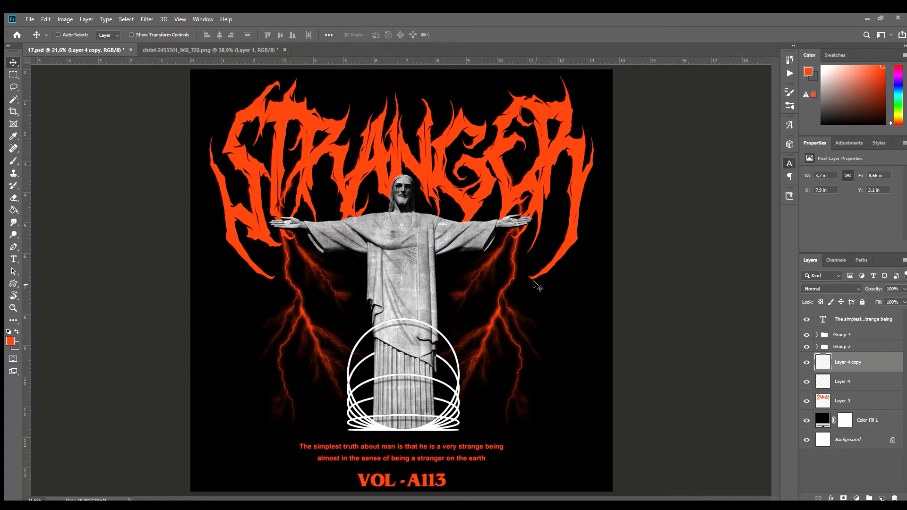
# Select both lightning layers and nudge them slightly to the right.
pyautogui.keyDown('shift'); pyautogui.click(835, 379); pyautogui.keyUp('shift')
pyautogui.hotkey('ctrl', 't')
pyautogui.press('Right')
pyautogui.press('Right')
pyautogui.press('Return')
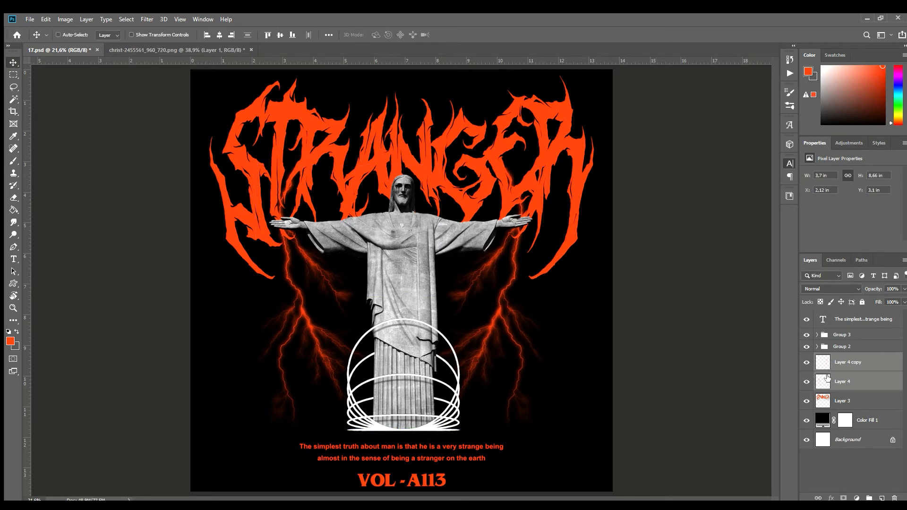
# Save 17.psd and close the christ PNG document without saving its changes.
pyautogui.scroll(-5, 595, 331)
pyautogui.scroll(-2, 595, 331)
pyautogui.hotkey('ctrl', 's')
pyautogui.scroll(5, 368, 239)
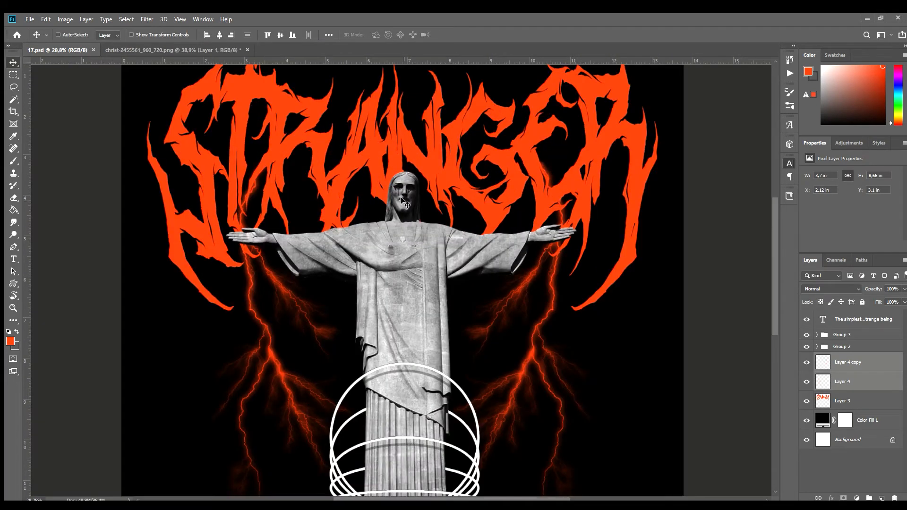
pyautogui.scroll(-4, 410, 213)
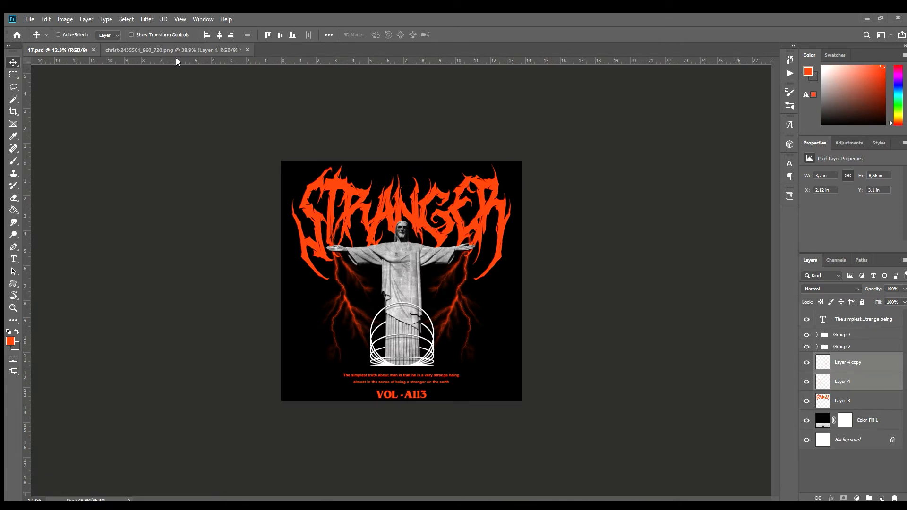
pyautogui.click(247, 50)
pyautogui.press('n')
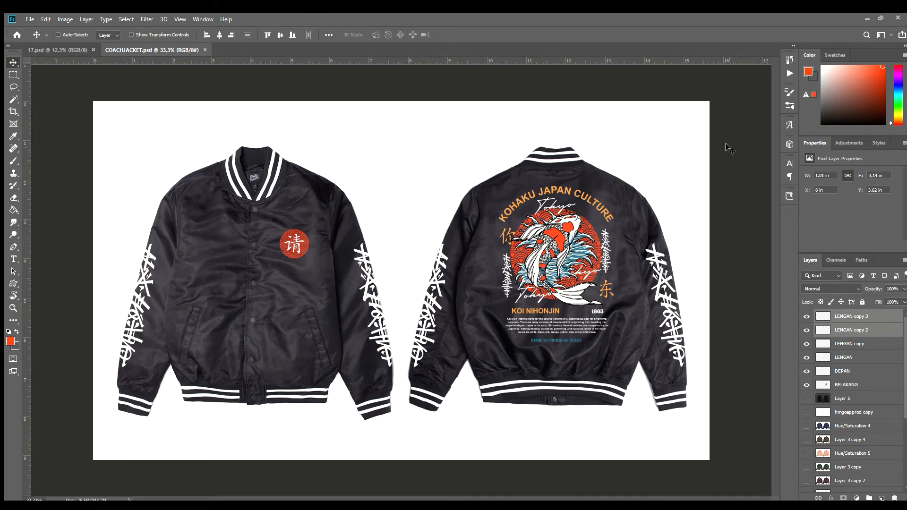
# Delete the existing artwork layers from COACHJACKET.psd and show the black sweatshirt layer, Layer 5.
pyautogui.press('Delete')
pyautogui.press('Delete')
pyautogui.press('Delete')
pyautogui.press('Delete')
pyautogui.press('Delete')
pyautogui.click(805, 317)
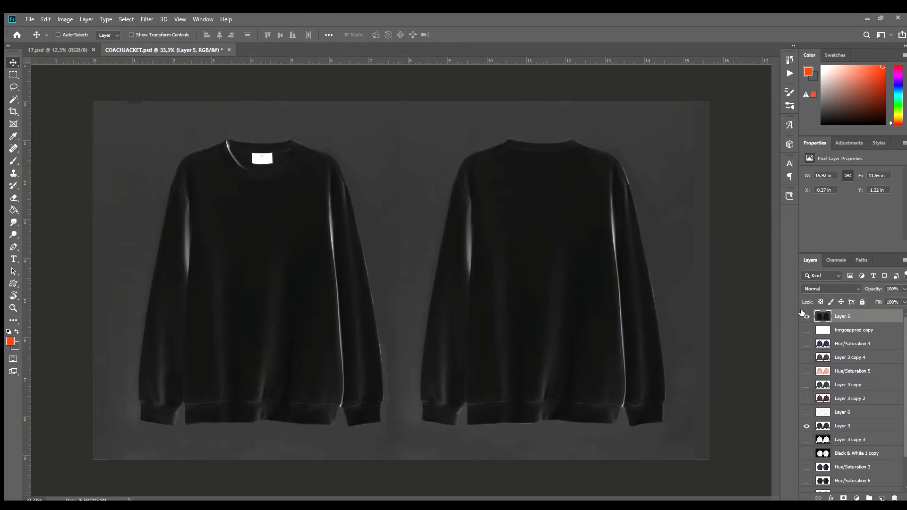
# Group all design layers in 17.psd, copy the group into COACHJACKET.psd and merge it into one layer.
pyautogui.click(57, 51)
pyautogui.click(835, 325)
pyautogui.keyDown('shift'); pyautogui.click(846, 398); pyautogui.keyUp('shift')
pyautogui.hotkey('ctrl', 'g')
pyautogui.moveTo(410, 286); pyautogui.dragTo(472, 265)
pyautogui.hotkey('ctrl', 'e')
# Scale the merged artwork to fit the chest of the front sweatshirt, with a final enlargement to 105.09%.
pyautogui.hotkey('ctrl', 't')
pyautogui.moveTo(723, 258); pyautogui.dragTo(262, 250)
pyautogui.moveTo(243, 284); pyautogui.dragTo(274, 318)
pyautogui.press('Return')
pyautogui.scroll(-1, 265, 297)
pyautogui.hotkey('ctrl', 't')
pyautogui.press('Return')
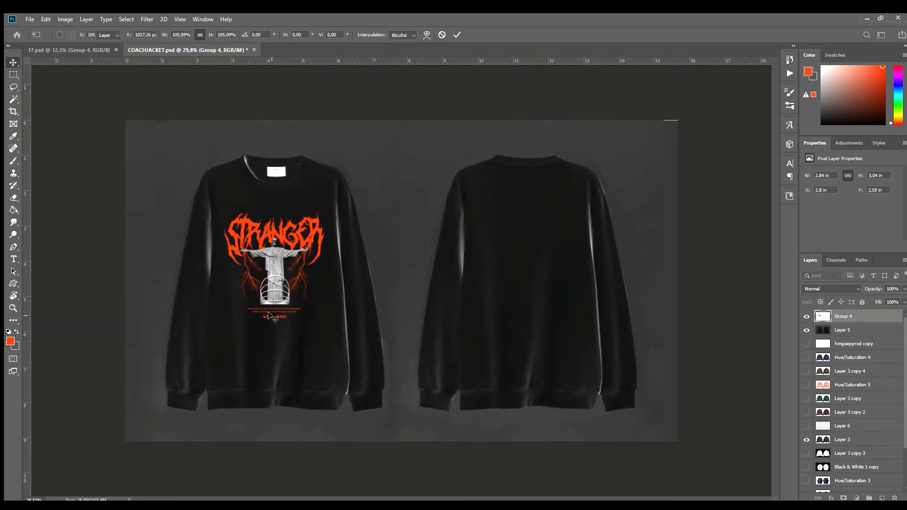
# Duplicate the complete design group in 17.psd, hide the original and expand the copy.
pyautogui.hotkey('ctrl', 'Tab')
pyautogui.hotkey('ctrl', 'j')
pyautogui.click(807, 327)
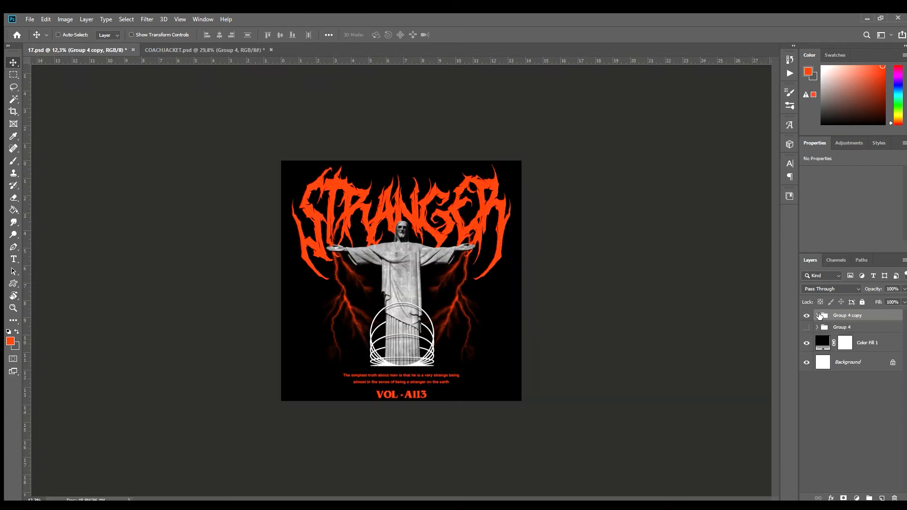
pyautogui.click(816, 315)
# Try deleting the VOL - A113 group, the statue group and the quote from the duplicated group.
pyautogui.click(819, 348)
pyautogui.click(806, 347)
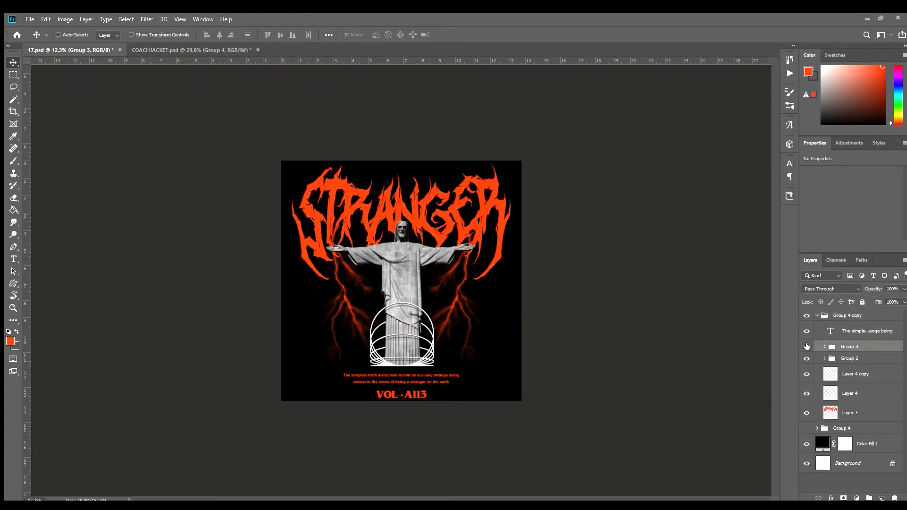
pyautogui.click(806, 347)
pyautogui.press('Delete')
pyautogui.click(816, 347)
pyautogui.press('Delete')
pyautogui.click(872, 332)
pyautogui.press('Delete')
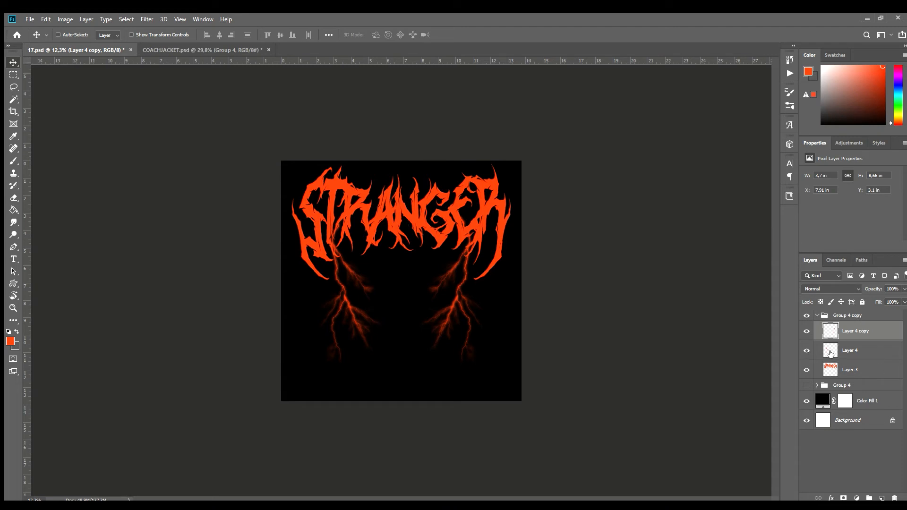
pyautogui.hotkey('ctrl', 'z')
pyautogui.hotkey('ctrl', 'z')
pyautogui.hotkey('ctrl', 'z')
# Delete the quote and the statue-and-rings group from the duplicated design group.
pyautogui.click(849, 331)
pyautogui.press('Delete')
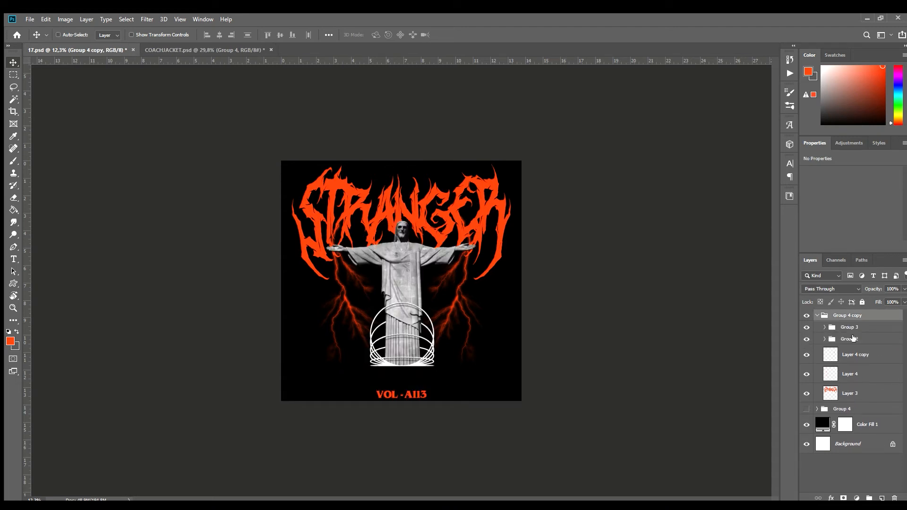
pyautogui.click(852, 338)
pyautogui.press('Delete')
# Move the VOL - A113 group up to sit centred just below the STRANGER lettering.
pyautogui.click(848, 327)
pyautogui.moveTo(407, 385); pyautogui.dragTo(412, 255)
pyautogui.scroll(-8, 592, 347)
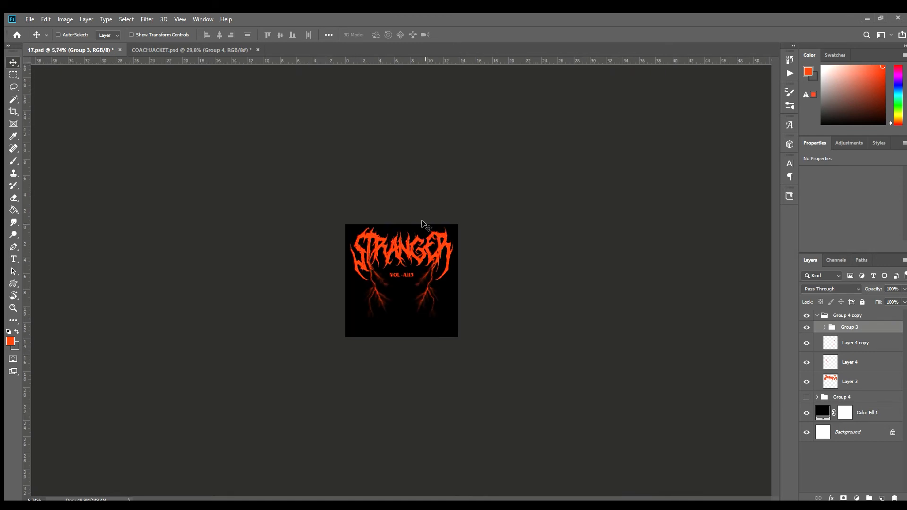
# Try repositioning the duplicated design group down and to the right on the canvas.
pyautogui.hotkey('ctrl', '0')
pyautogui.click(817, 315)
pyautogui.hotkey('ctrl', 't')
pyautogui.moveTo(466, 266); pyautogui.dragTo(465, 282)
pyautogui.press('Return')
pyautogui.scroll(-5, 470, 289)
pyautogui.moveTo(401, 221); pyautogui.dragTo(470, 254)
pyautogui.scroll(-6, 402, 319)
pyautogui.scroll(8, 472, 321)
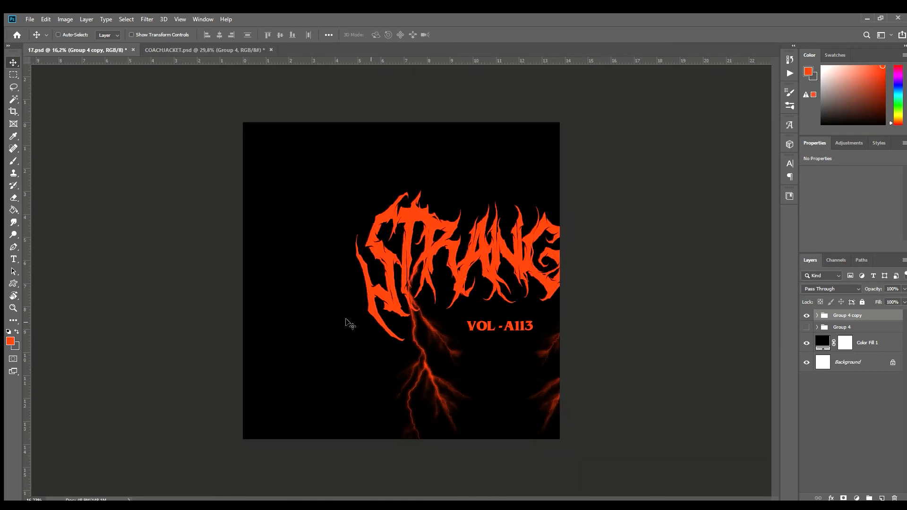
pyautogui.scroll(-8, 540, 340)
pyautogui.scroll(6, 684, 347)
# Delete the VOL - A113 group and both lightning layers from the duplicated group, keeping only the STRANGER lettering.
pyautogui.click(816, 315)
pyautogui.click(852, 344)
pyautogui.press('Delete')
pyautogui.click(851, 327)
pyautogui.press('Delete')
pyautogui.press('Delete')
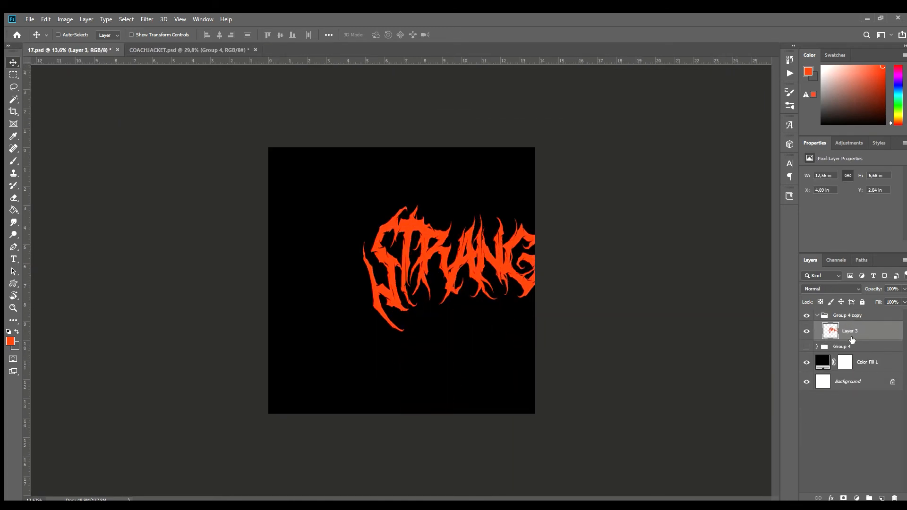
# Scale the duplicated group's STRANGER lettering down to about 2.55 in wide and place it at the canvas's top centre.
pyautogui.hotkey('ctrl', 't')
pyautogui.moveTo(605, 266); pyautogui.dragTo(533, 266)
pyautogui.moveTo(528, 266); pyautogui.dragTo(481, 197)
pyautogui.moveTo(401, 241); pyautogui.dragTo(384, 394)
pyautogui.press('Return')
pyautogui.scroll(10, 397, 187)
pyautogui.scroll(-1, 387, 392)
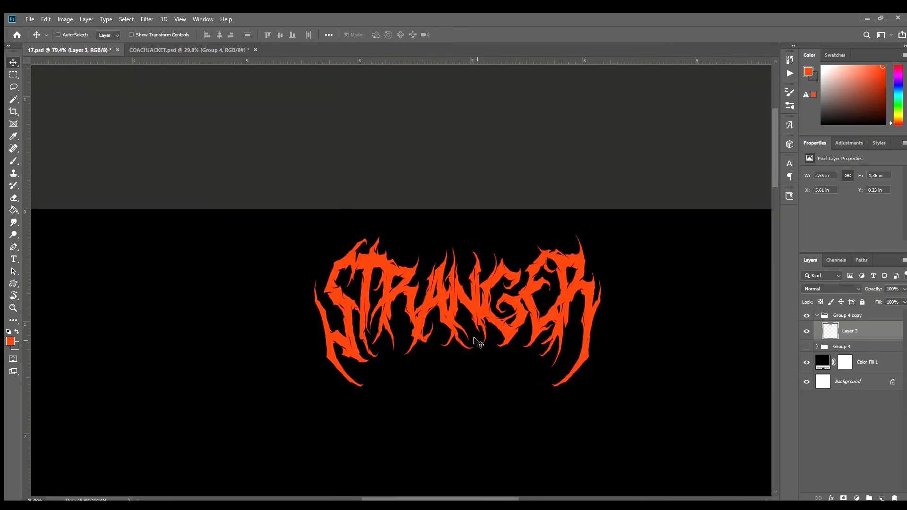
# Try enlarging the small STRANGER lettering to about 3.02 in wide, centred near the upper edge.
pyautogui.hotkey('ctrl', 't')
pyautogui.moveTo(532, 334); pyautogui.dragTo(532, 322)
pyautogui.press('Return')
pyautogui.hotkey('ctrl', 't')
pyautogui.moveTo(457, 374); pyautogui.dragTo(467, 400)
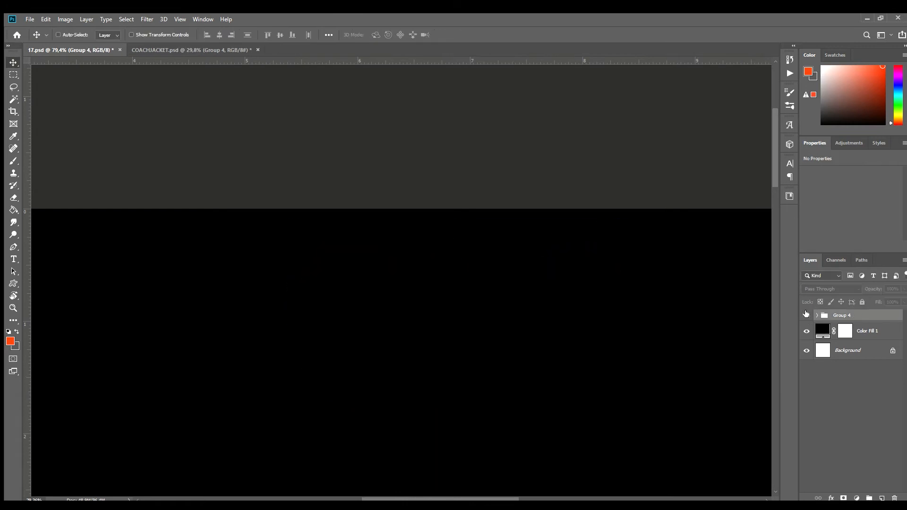
# Discard the duplicated group and copy the original STRANGER lettering layer above its group.
pyautogui.click(806, 315)
pyautogui.click(816, 315)
pyautogui.click(851, 413)
pyautogui.hotkey('ctrl', 'j')
pyautogui.moveTo(877, 412); pyautogui.dragTo(876, 312)
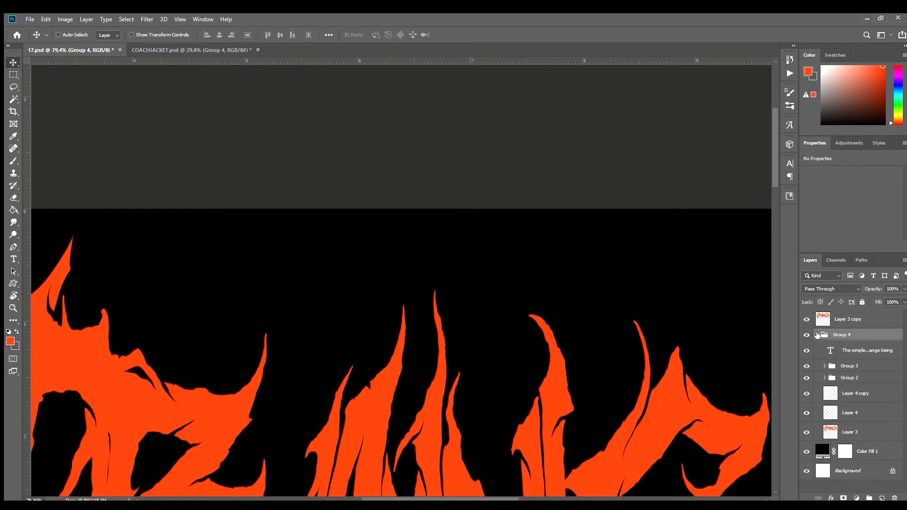
pyautogui.click(816, 334)
# Scale the STRANGER lettering copy to about 35%, centred at the top of the canvas.
pyautogui.click(847, 319)
pyautogui.hotkey('ctrl', 't')
pyautogui.scroll(-9, 510, 261)
pyautogui.moveTo(401, 277); pyautogui.dragTo(401, 150)
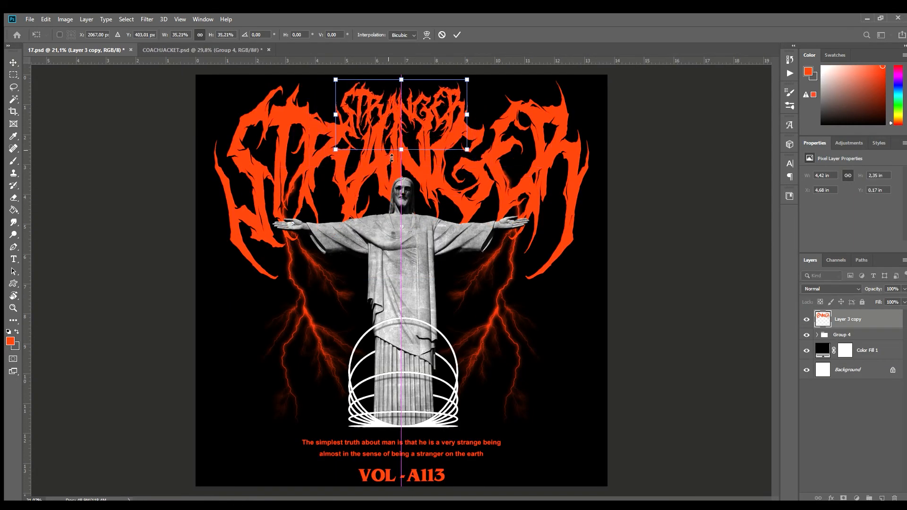
pyautogui.press('Return')
# Hide the original design group and shrink the STRANGER lettering copy further at the canvas's top centre.
pyautogui.click(806, 334)
pyautogui.scroll(3, 610, 307)
pyautogui.hotkey('ctrl', 't')
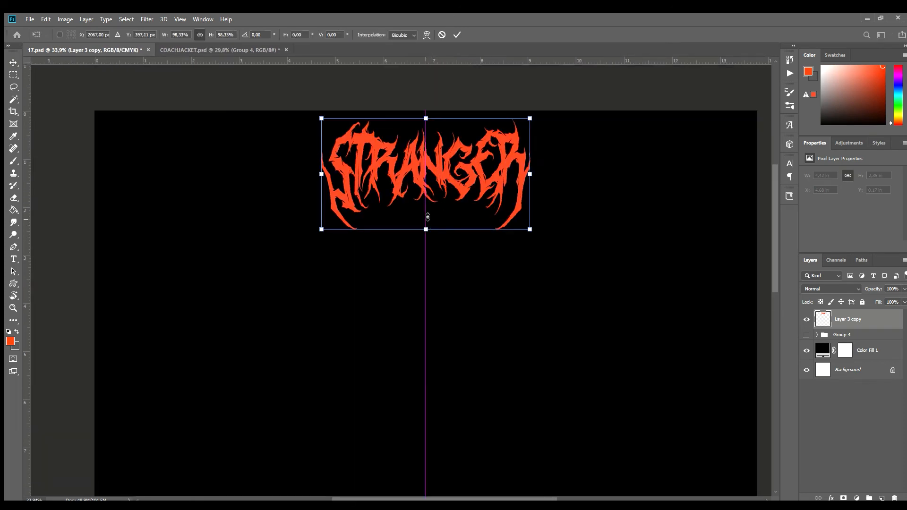
pyautogui.moveTo(425, 227); pyautogui.dragTo(427, 206)
pyautogui.press('Return')
pyautogui.scroll(-4, 444, 221)
# Duplicate the small STRANGER lettering to the canvas's bottom centre and scale both copies to about 3.26 in wide.
pyautogui.hotkey('ctrl', 'j')
pyautogui.moveTo(401, 164); pyautogui.dragTo(401, 345)
pyautogui.keyDown('shift'); pyautogui.click(850, 339); pyautogui.keyUp('shift')
pyautogui.hotkey('ctrl', 't')
pyautogui.moveTo(401, 399); pyautogui.dragTo(403, 390)
pyautogui.press('Return')
pyautogui.click(850, 319)
pyautogui.moveTo(398, 351); pyautogui.dragTo(398, 355)
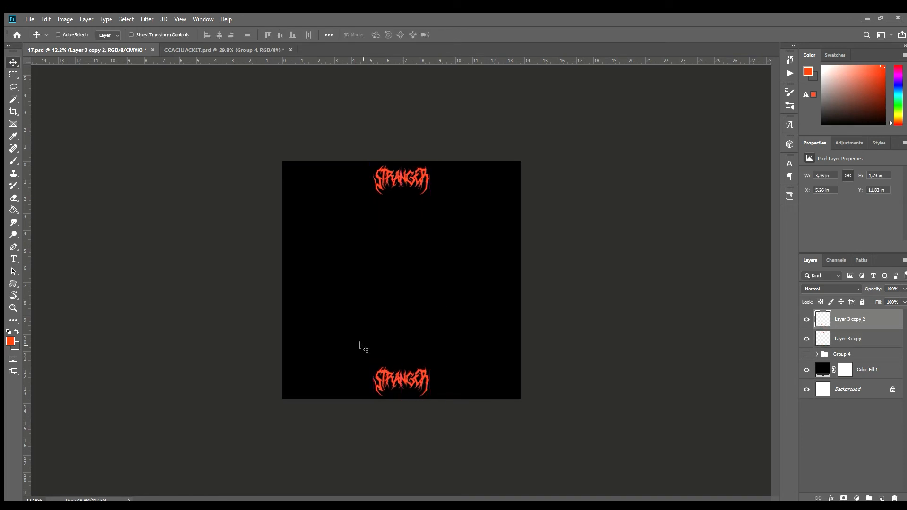
# Add a tall, narrow text box between the two letterings and format its text as white all caps with wider line spacing.
pyautogui.press('t')
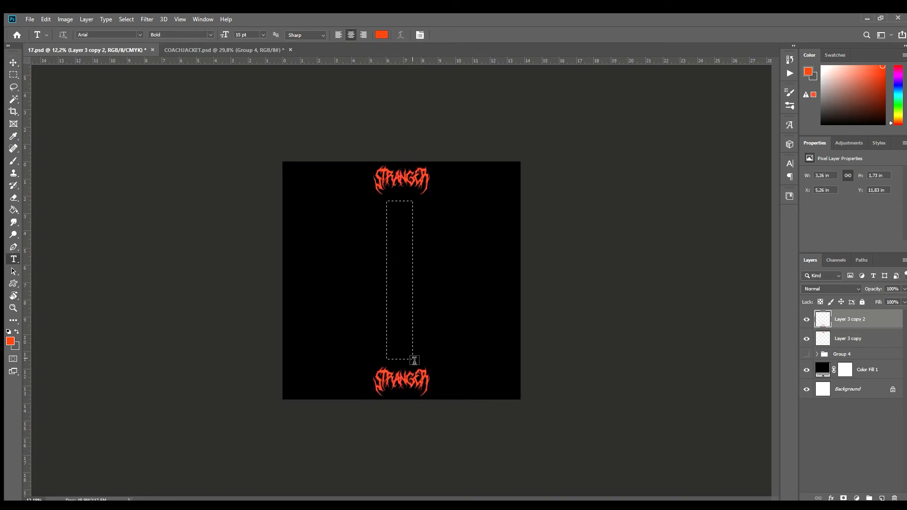
pyautogui.moveTo(387, 201); pyautogui.dragTo(416, 359)
pyautogui.scroll(5, 399, 266)
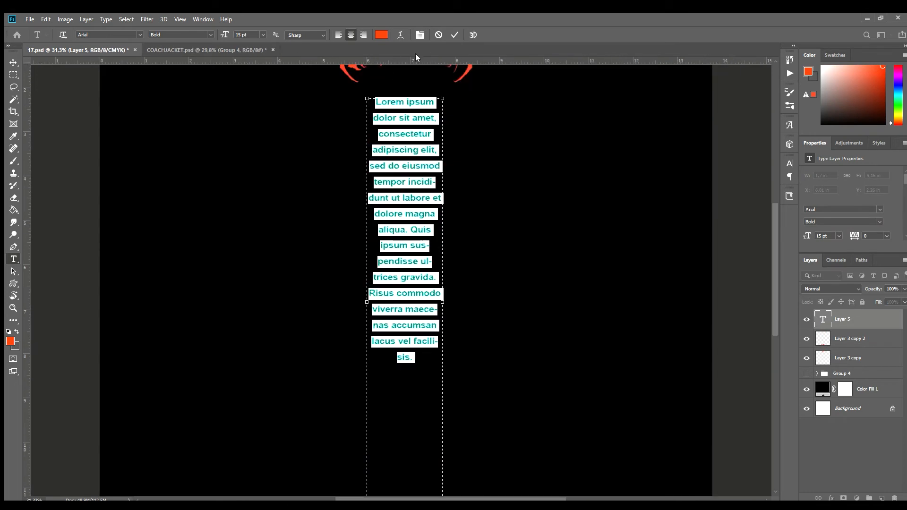
pyautogui.click(713, 231)
pyautogui.moveTo(736, 190); pyautogui.dragTo(742, 190)
pyautogui.click(450, 25)
pyautogui.click(454, 35)
# Replace the placeholder text with the passage from "His mind has the same doubtful liberties" to "She sank to her.".
pyautogui.scroll(-7, 458, 175)
pyautogui.scroll(5, 421, 288)
pyautogui.click(420, 290)
pyautogui.hotkey('ctrl', 'a')
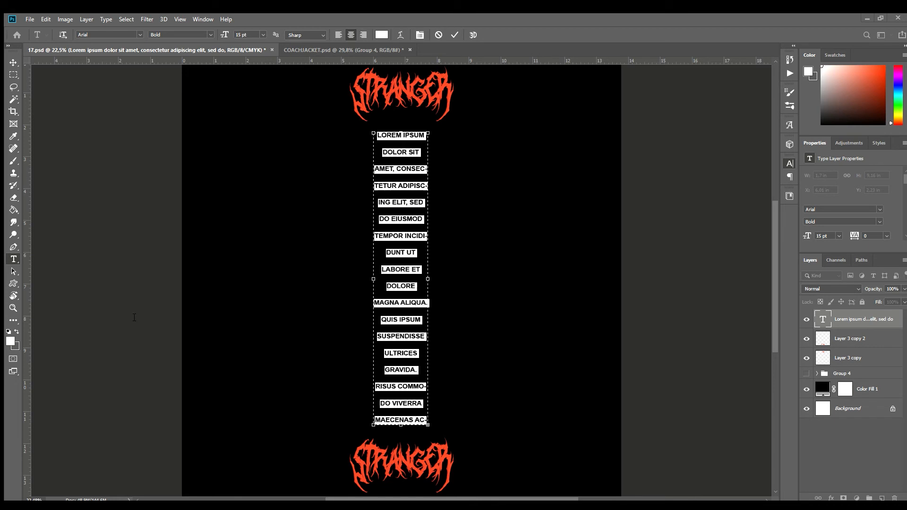
pyautogui.write('HIS MIND HAS THE SAME DOUBTFUL LIBERTIES AND THE SAME WILD LIMITATIONS.')
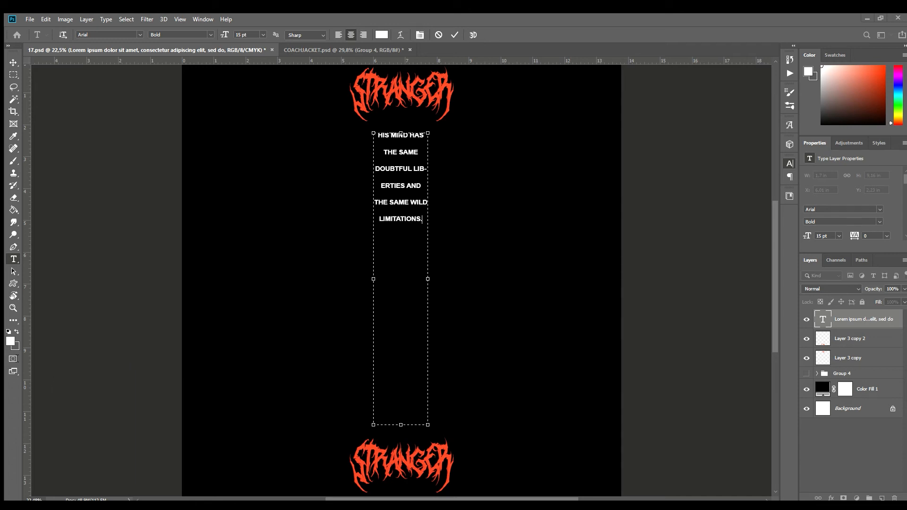
pyautogui.hotkey('ctrl', 'v')
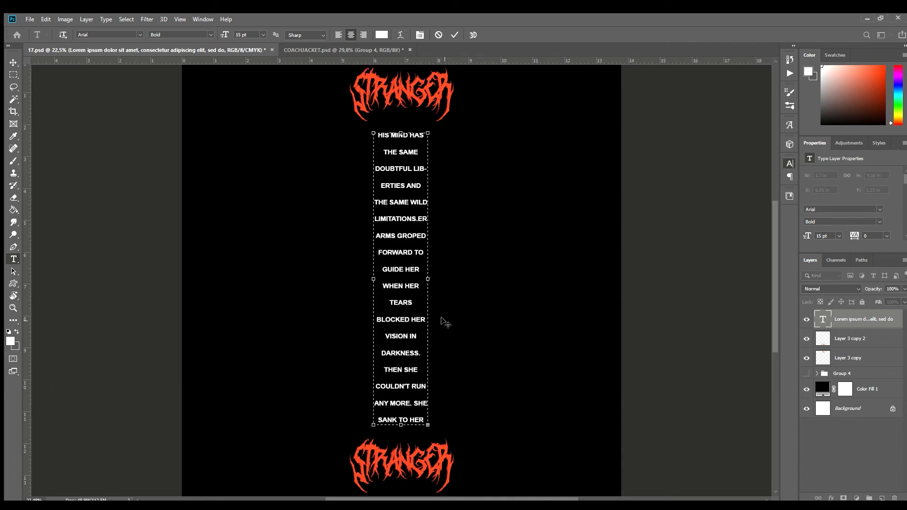
pyautogui.click(11, 65)
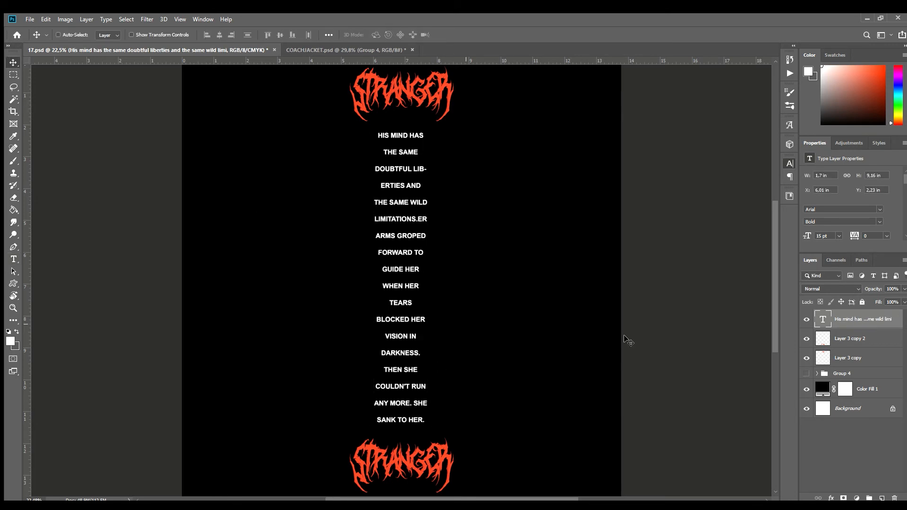
# Reduce the passage to 14 pt, extend its text box upward and continue the text to "knees began.".
pyautogui.doubleClick(395, 242)
pyautogui.hotkey('ctrl', 'shift', ',')
pyautogui.click(402, 408)
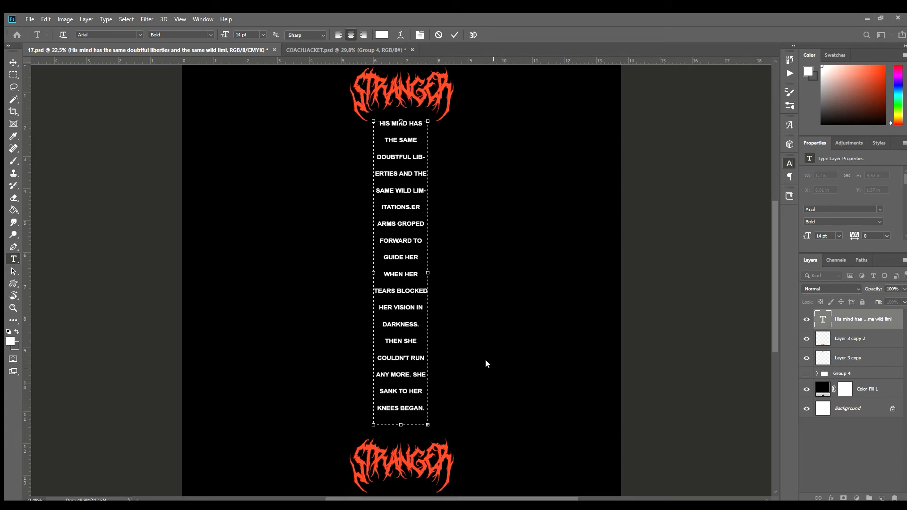
# Tighten the passage's line spacing and extend its text to end with "to cry in her terror.".
pyautogui.hotkey('ctrl', 'a')
pyautogui.hotkey('alt', 'Up')
pyautogui.hotkey('alt', 'Up')
pyautogui.hotkey('alt', 'Up')
pyautogui.hotkey('alt', 'Down')
pyautogui.click(421, 377)
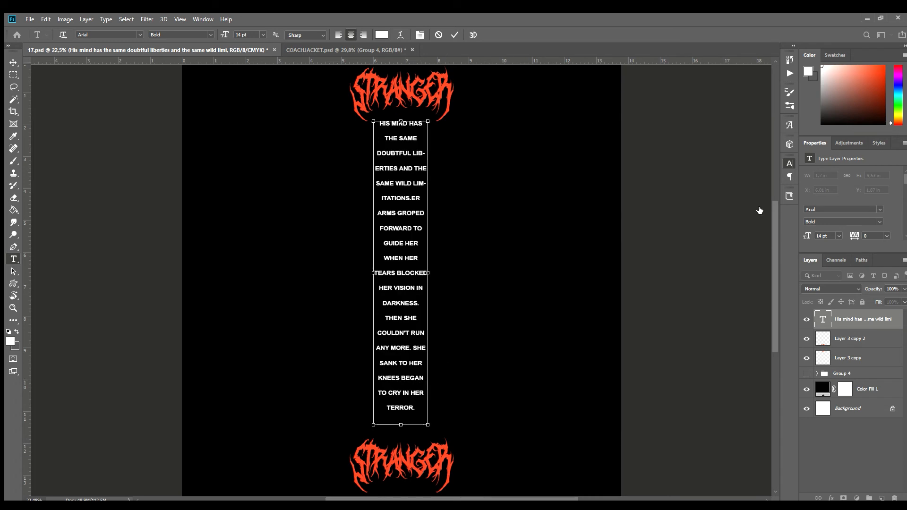
pyautogui.hotkey('ctrl', 'a')
pyautogui.hotkey('alt', 'Down')
pyautogui.click(13, 62)
# Centre the letterings and text column horizontally on the canvas and nudge the column evenly between both letterings.
pyautogui.moveTo(410, 244); pyautogui.dragTo(412, 252)
pyautogui.keyDown('shift'); pyautogui.click(849, 358); pyautogui.keyUp('shift')
pyautogui.keyDown('ctrl'); pyautogui.click(874, 411); pyautogui.keyUp('ctrl')
pyautogui.click(219, 35)
pyautogui.click(860, 324)
pyautogui.press('Up')
pyautogui.press('Up')
pyautogui.press('Up')
pyautogui.press('Up')
pyautogui.press('Right')
pyautogui.press('Right')
pyautogui.press('Right')
pyautogui.press('Right')
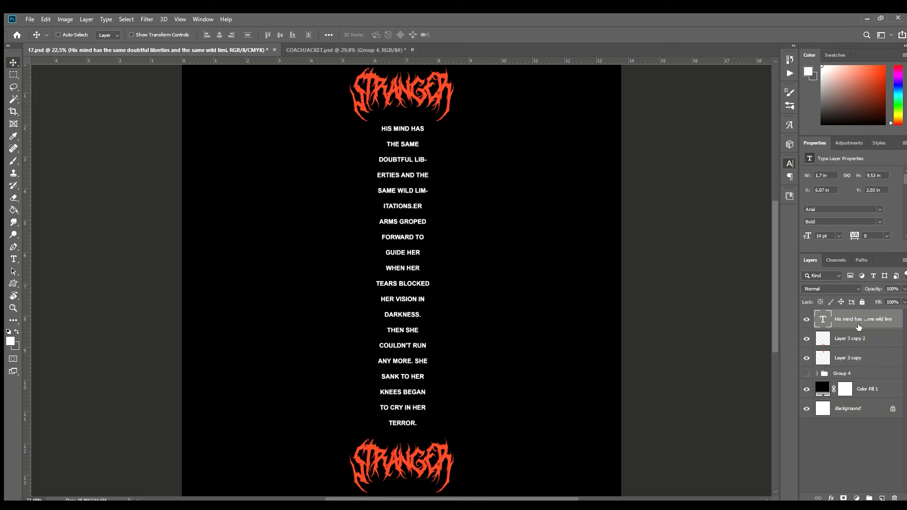
# Group the text column with both small STRANGER letterings and save 17.psd.
pyautogui.keyDown('shift'); pyautogui.click(851, 352); pyautogui.keyUp('shift')
pyautogui.hotkey('ctrl', 'g')
pyautogui.hotkey('ctrl', 's')
# Bring the grouped sleeve print into COACHJACKET.psd, merge it into one layer, then scale and tilt it along the front view's left-hand sleeve.
pyautogui.moveTo(296, 127); pyautogui.dragTo(189, 299)
pyautogui.hotkey('ctrl', 'e')
pyautogui.hotkey('ctrl', 't')
pyautogui.moveTo(258, 299); pyautogui.dragTo(181, 304)
pyautogui.moveTo(207, 157); pyautogui.dragTo(226, 161)
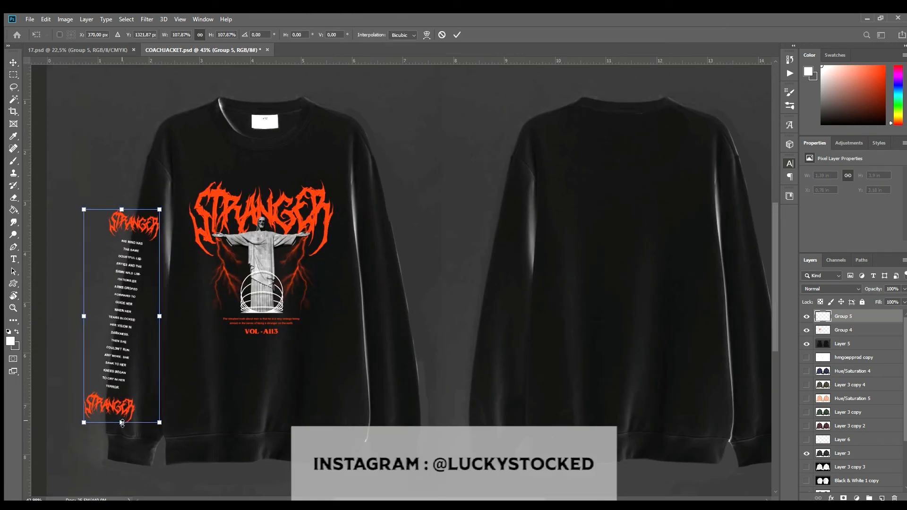
# Enlarge the left-hand sleeve print to about 112% and move it slightly up the sleeve.
pyautogui.moveTo(122, 423); pyautogui.dragTo(122, 424)
pyautogui.moveTo(122, 209); pyautogui.dragTo(123, 202)
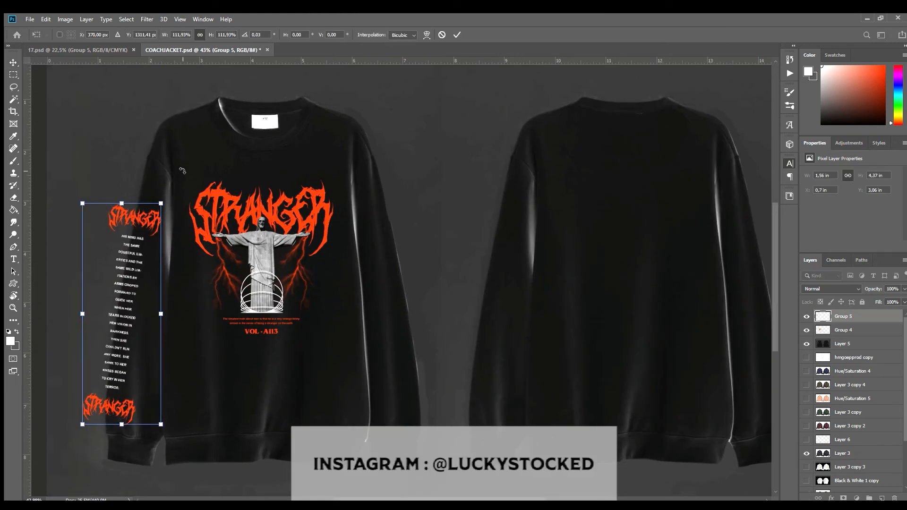
pyautogui.press('Return')
pyautogui.moveTo(148, 256); pyautogui.dragTo(148, 247)
# Duplicate the sleeve print onto the front view's right-hand sleeve and rotate it to follow that sleeve's angle.
pyautogui.keyDown('alt'); pyautogui.moveTo(155, 289); pyautogui.dragTo(431, 293); pyautogui.keyUp('alt')
pyautogui.hotkey('ctrl', 't')
pyautogui.moveTo(466, 170); pyautogui.dragTo(441, 108)
pyautogui.press('Return')
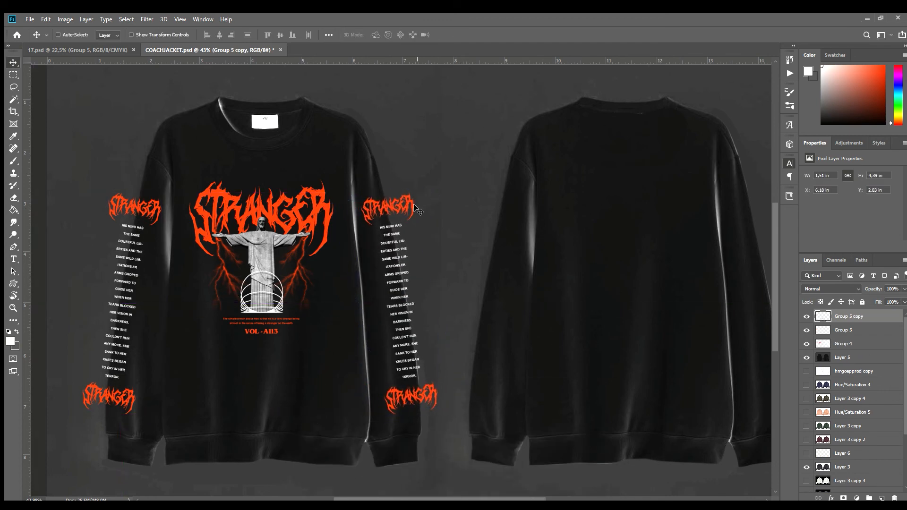
# Erase the lower part of the right-hand sleeve print that overhangs the sleeve's outer edge.
pyautogui.scroll(5, 431, 326)
pyautogui.press('e')
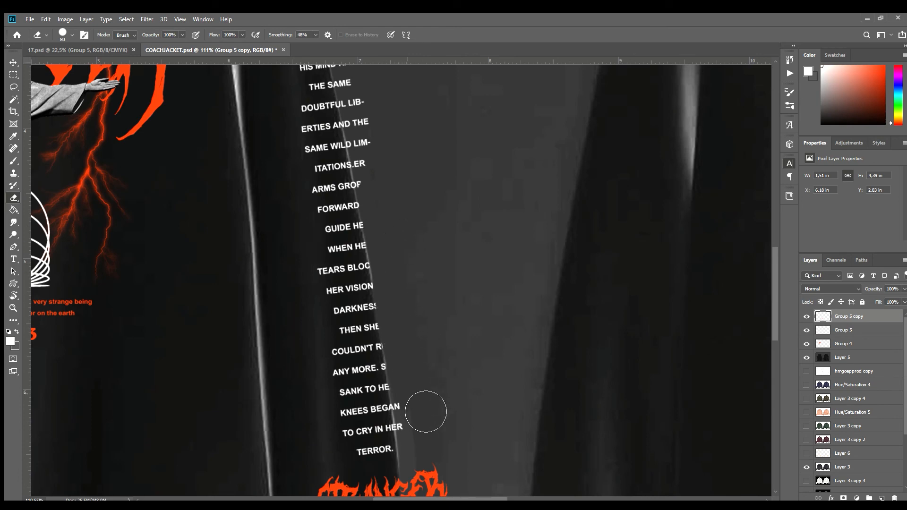
pyautogui.moveTo(425, 412); pyautogui.dragTo(446, 433)
pyautogui.scroll(-3, 440, 420)
pyautogui.scroll(4, 435, 402)
pyautogui.moveTo(434, 313); pyautogui.dragTo(441, 410)
pyautogui.scroll(-2, 476, 336)
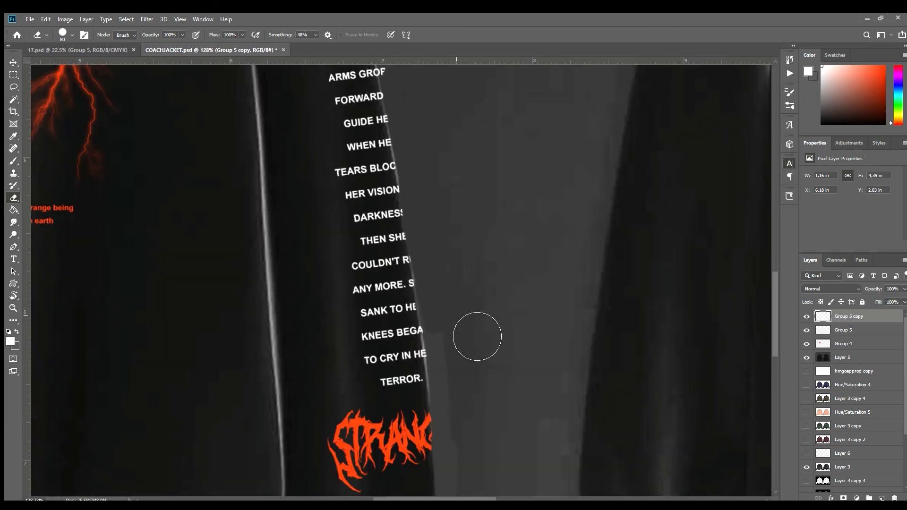
# Erase the overhanging upper text and STRANGER lettering along the right-hand sleeve's outer edge.
pyautogui.scroll(5, 480, 466)
pyautogui.moveTo(446, 155); pyautogui.dragTo(477, 293)
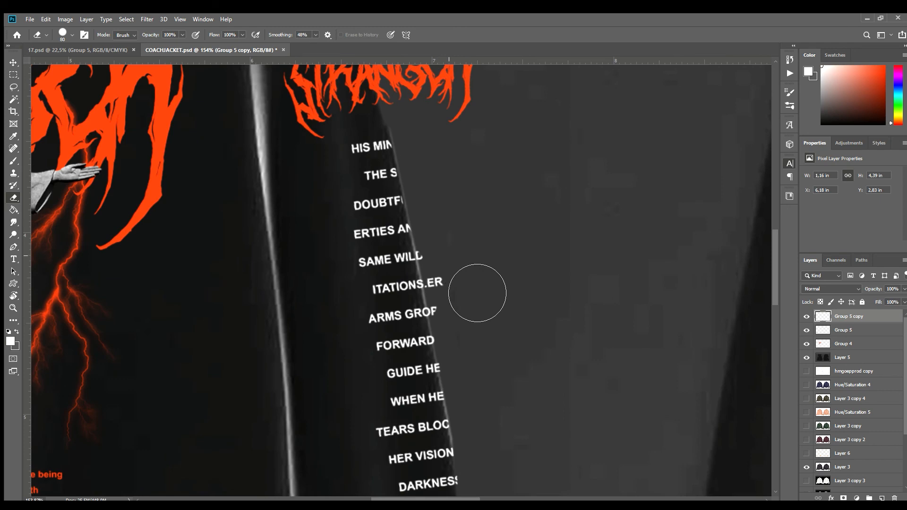
pyautogui.scroll(-5, 508, 338)
pyautogui.scroll(4, 468, 158)
pyautogui.moveTo(438, 184)
pyautogui.mouseDown()
pyautogui.moveTo(468, 275)
pyautogui.moveTo(489, 212)
pyautogui.mouseUp()
pyautogui.scroll(-10, 635, 224)
pyautogui.scroll(7, 137, 314)
pyautogui.scroll(-2, 165, 370)
# Erase the parts of the left-hand sleeve print that extend beyond the sleeve's outer edge.
pyautogui.click(843, 330)
pyautogui.scroll(4, 128, 403)
pyautogui.moveTo(183, 410); pyautogui.dragTo(156, 472)
pyautogui.moveTo(224, 378); pyautogui.dragTo(256, 117)
pyautogui.scroll(-8, 403, 370)
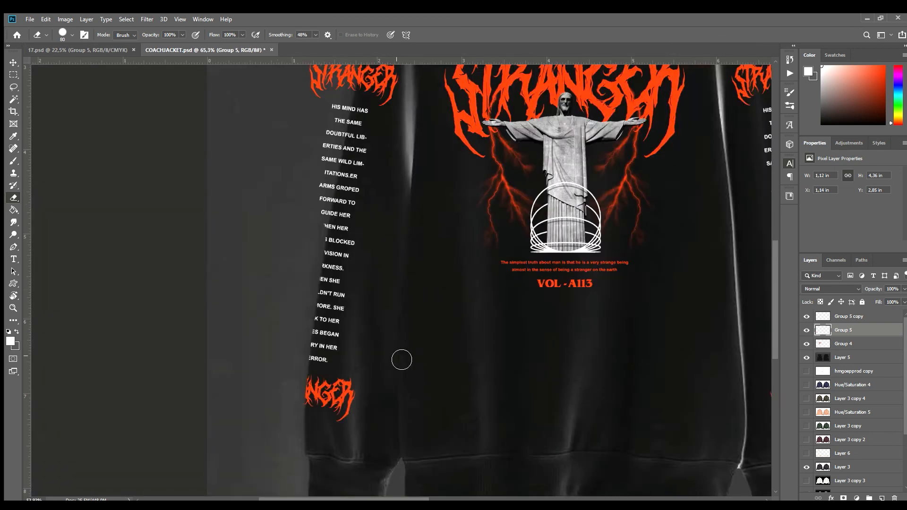
pyautogui.scroll(6, 340, 198)
pyautogui.moveTo(402, 181); pyautogui.dragTo(386, 280)
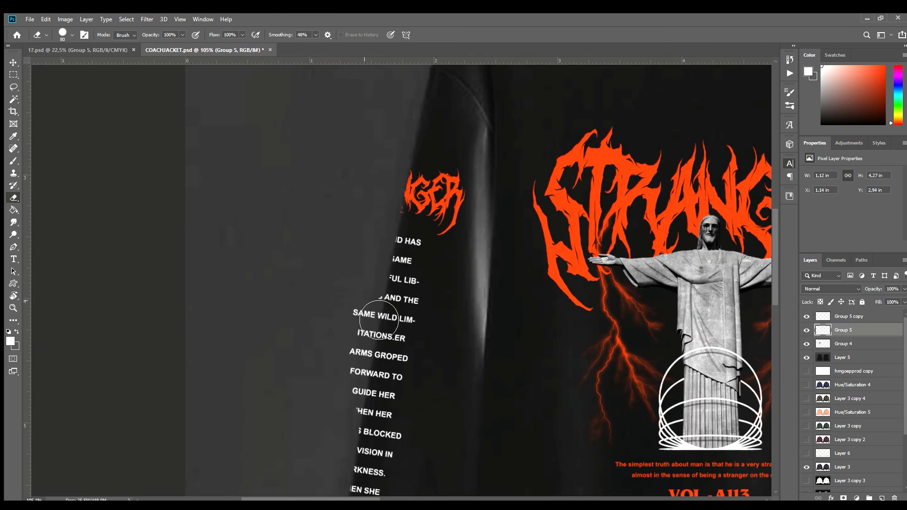
pyautogui.scroll(-5, 359, 401)
pyautogui.scroll(7, 383, 335)
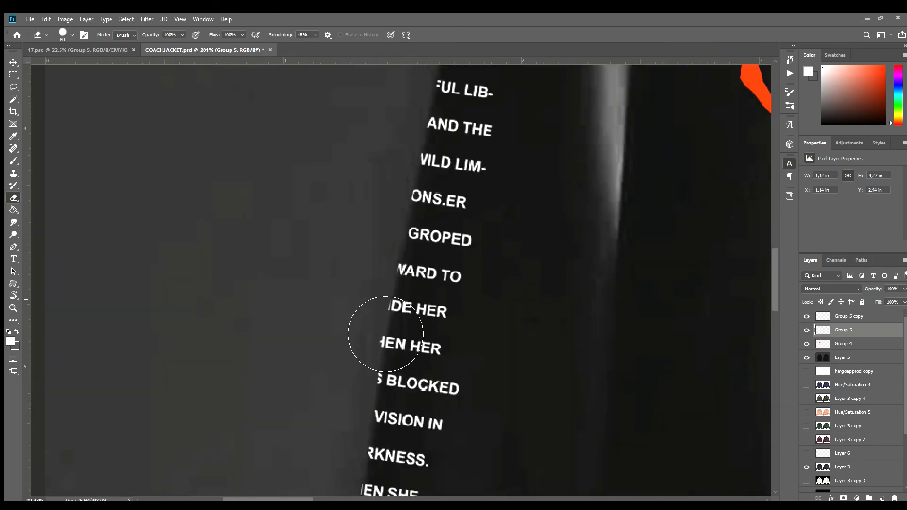
pyautogui.scroll(-8, 347, 329)
# Duplicate both trimmed sleeve prints and align the copies on the sleeves of the sweatshirt's back view.
pyautogui.keyDown('shift'); pyautogui.click(855, 316); pyautogui.keyUp('shift')
pyautogui.press('v')
pyautogui.hotkey('ctrl', 'j')
pyautogui.moveTo(289, 325); pyautogui.dragTo(508, 339)
pyautogui.scroll(7, 414, 305)
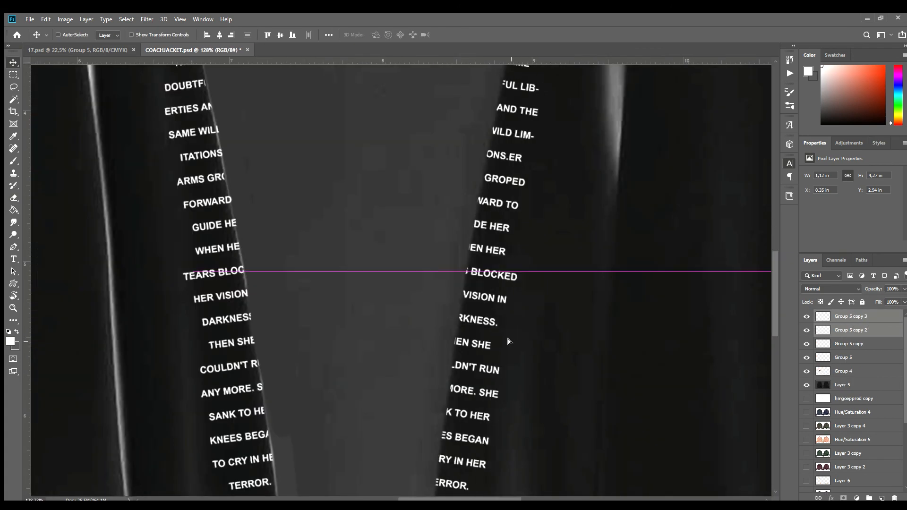
pyautogui.scroll(-4, 337, 330)
pyautogui.scroll(-4, 342, 322)
pyautogui.scroll(1, 345, 284)
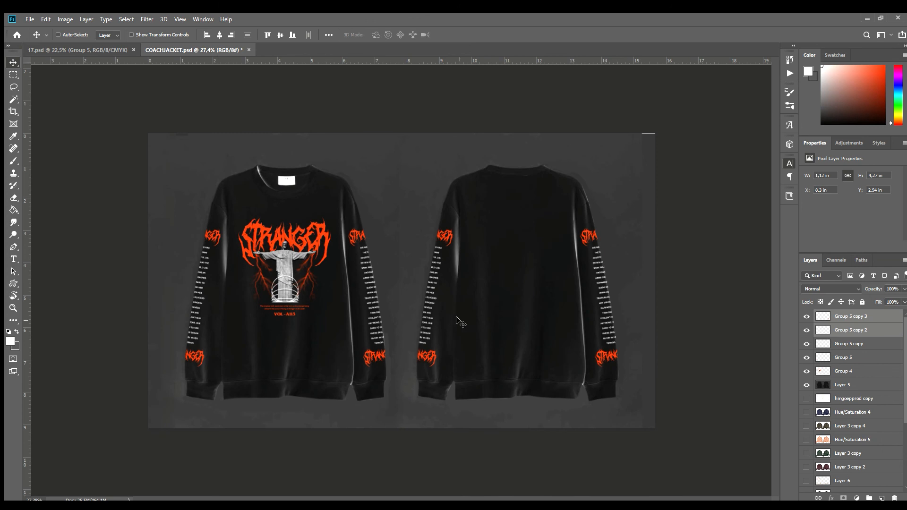
# Group the front design and all four sleeve prints on the mockup.
pyautogui.click(852, 371)
pyautogui.keyDown('shift'); pyautogui.click(847, 324); pyautogui.keyUp('shift')
pyautogui.hotkey('ctrl', 'g')
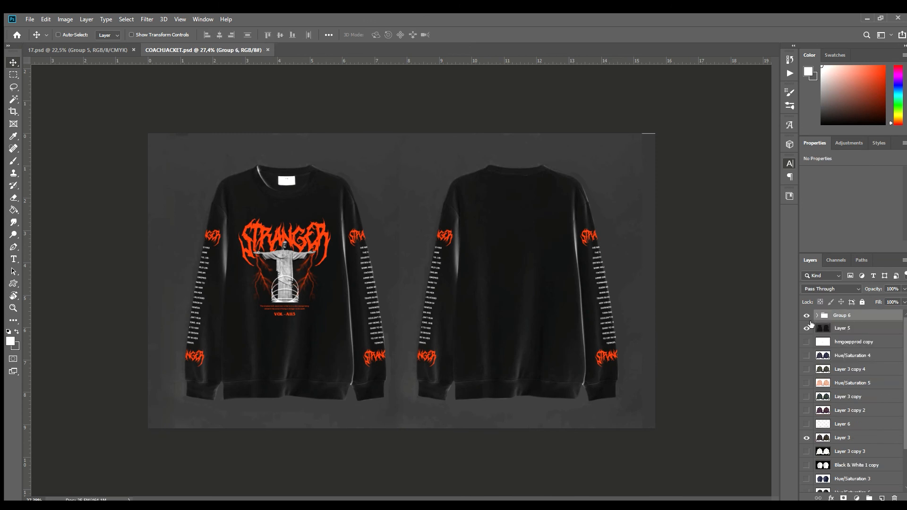
pyautogui.scroll(1, 398, 280)
pyautogui.scroll(1, 762, 394)
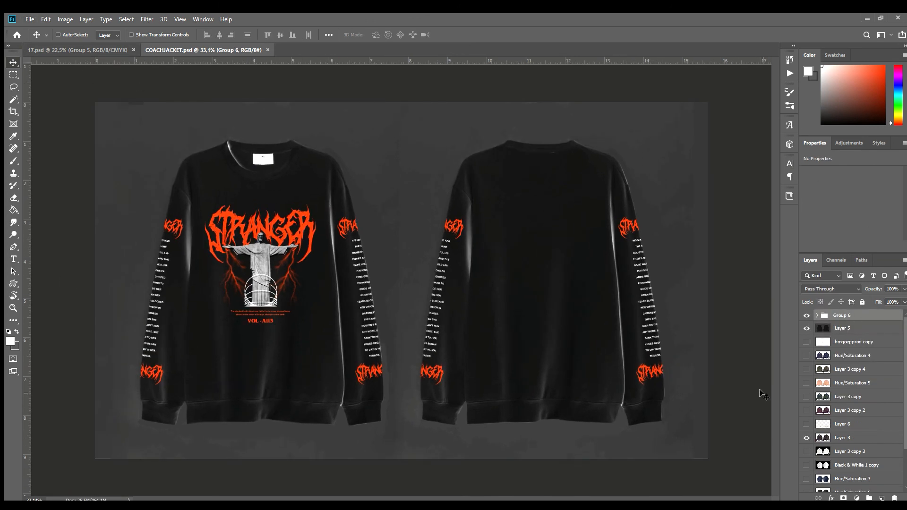
# In 17.psd, hide the sleeve print group and show the main Christ statue design group.
pyautogui.click(34, 49)
pyautogui.scroll(-1, 526, 304)
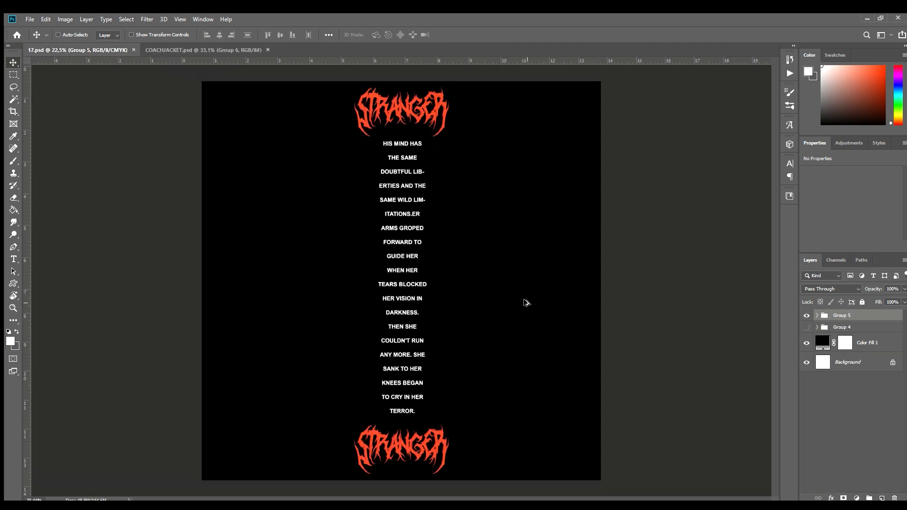
pyautogui.click(806, 316)
pyautogui.click(806, 327)
pyautogui.click(864, 330)
pyautogui.click(196, 50)
pyautogui.press('s')
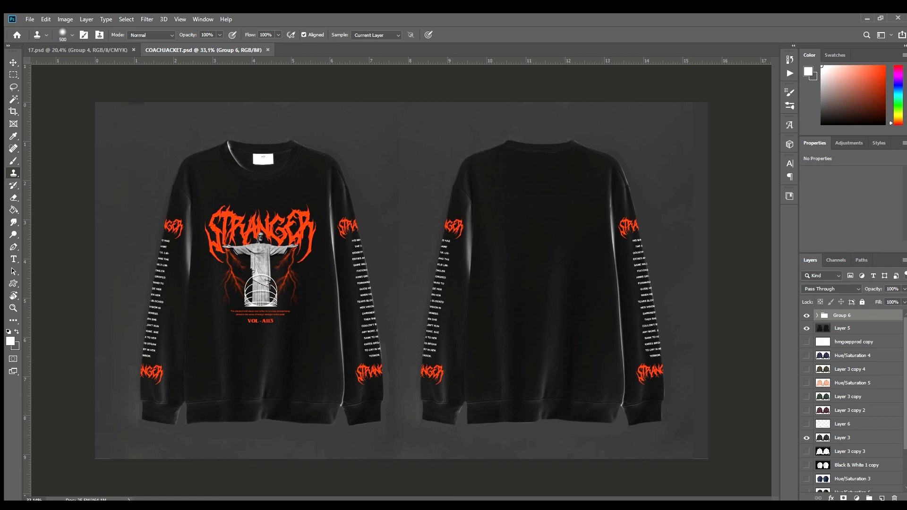
pyautogui.press('v')
pyautogui.click(90, 51)
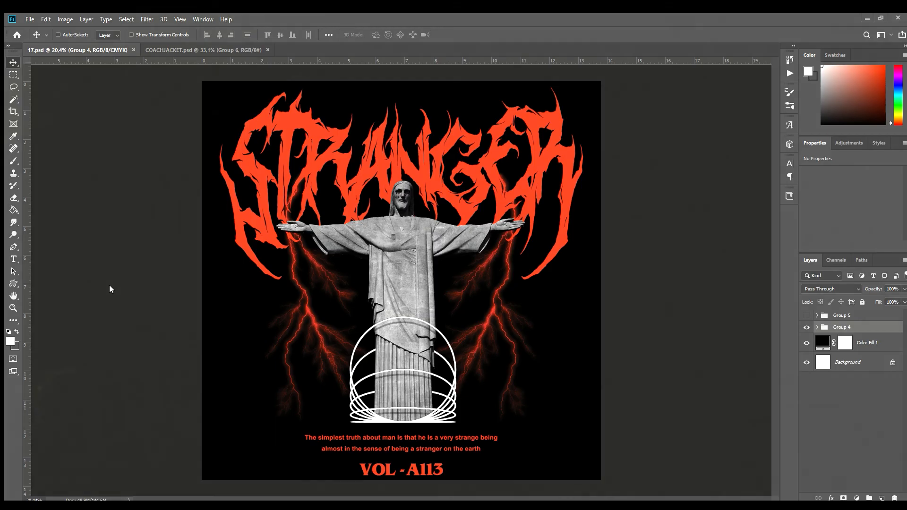